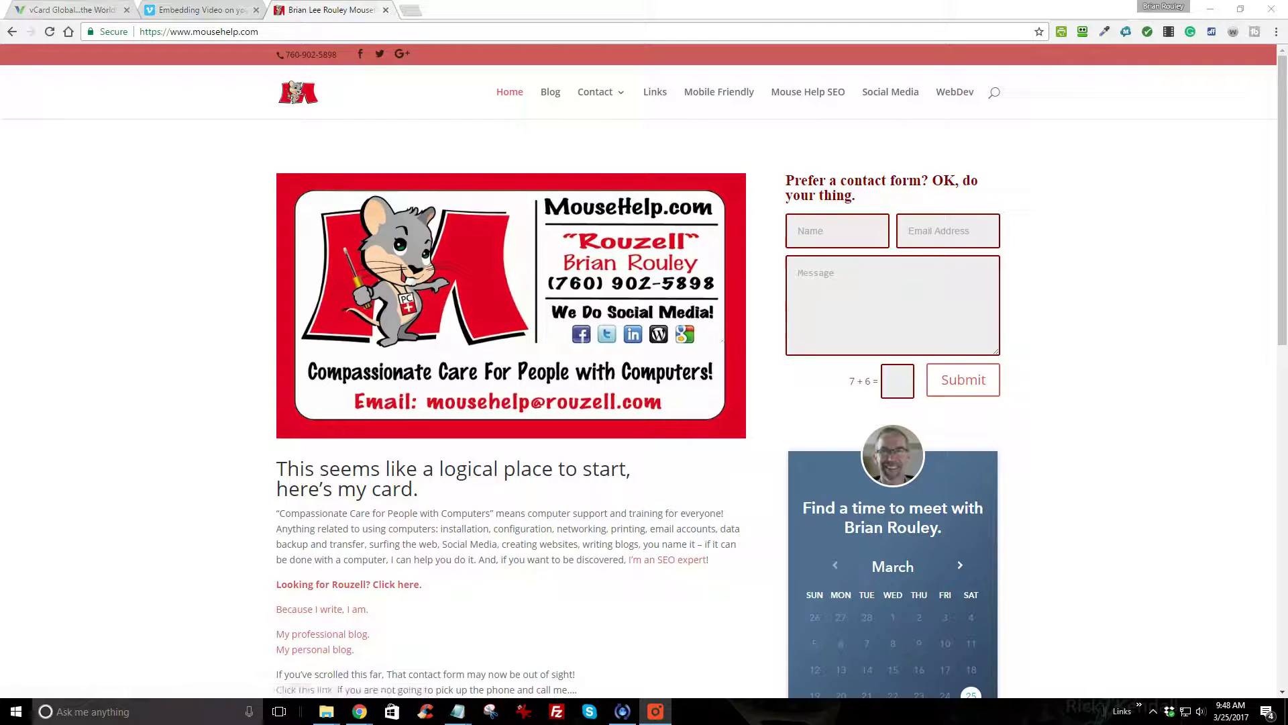
Sign in to vCard Global and open the vCard Builder dashboard of the first listed site
{"action": "left_click", "coordinate": [51, 10]}
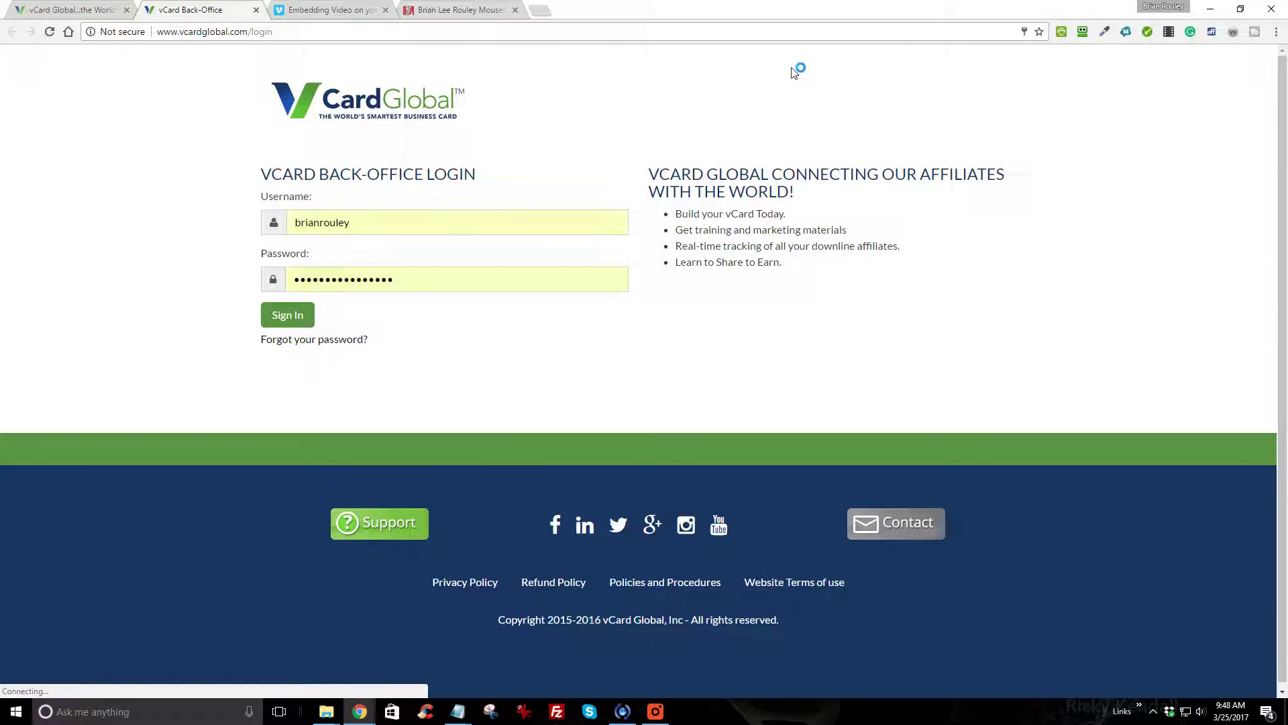
{"action": "left_click", "coordinate": [293, 319]}
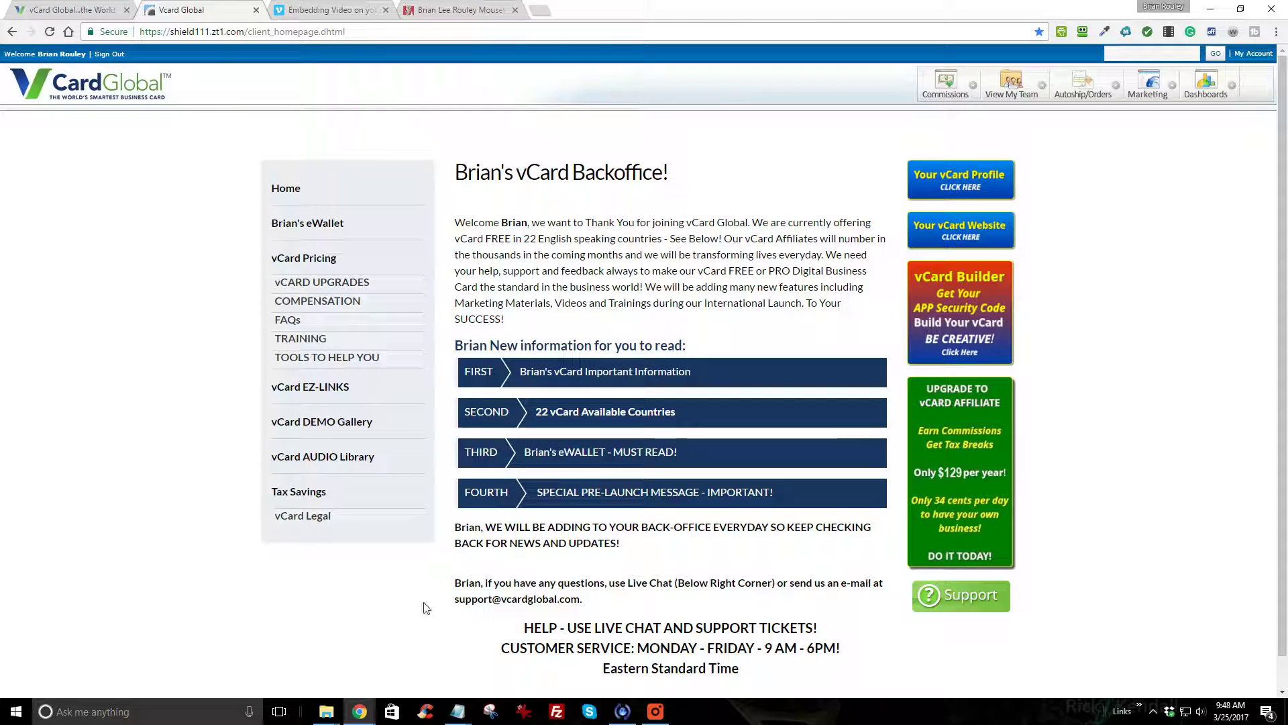
{"action": "left_click", "coordinate": [961, 300]}
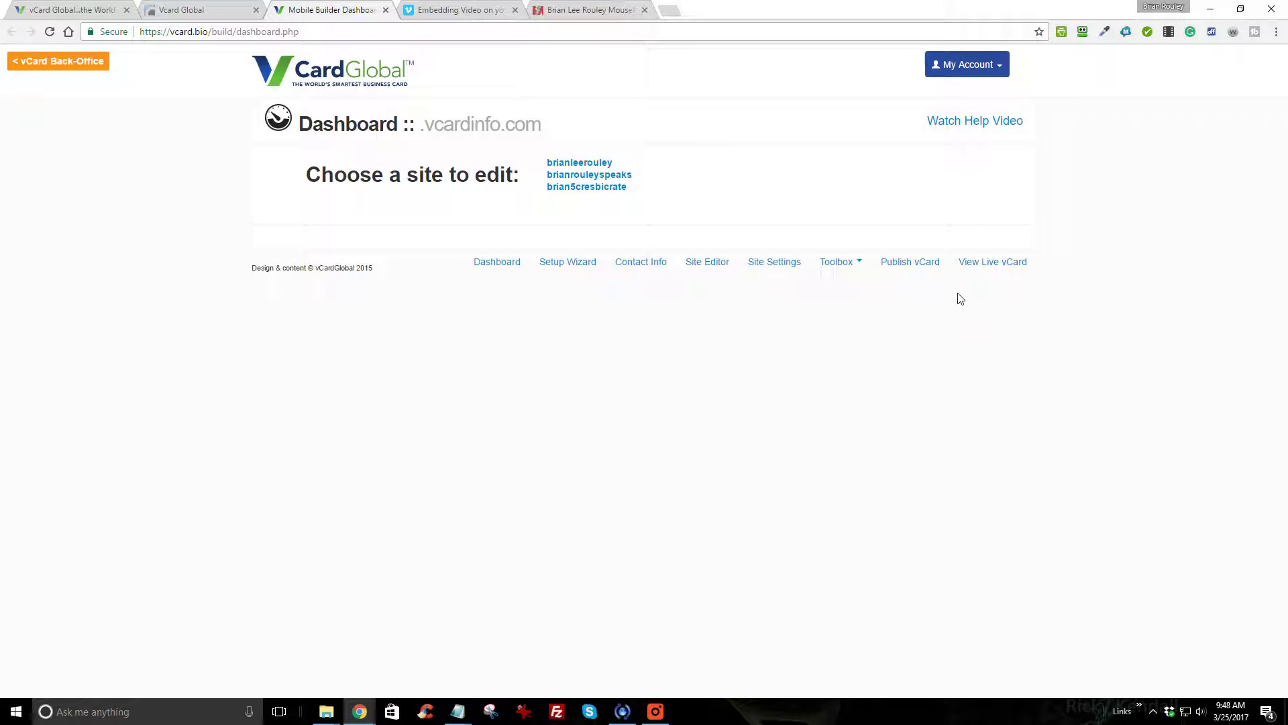
{"action": "left_click", "coordinate": [577, 166]}
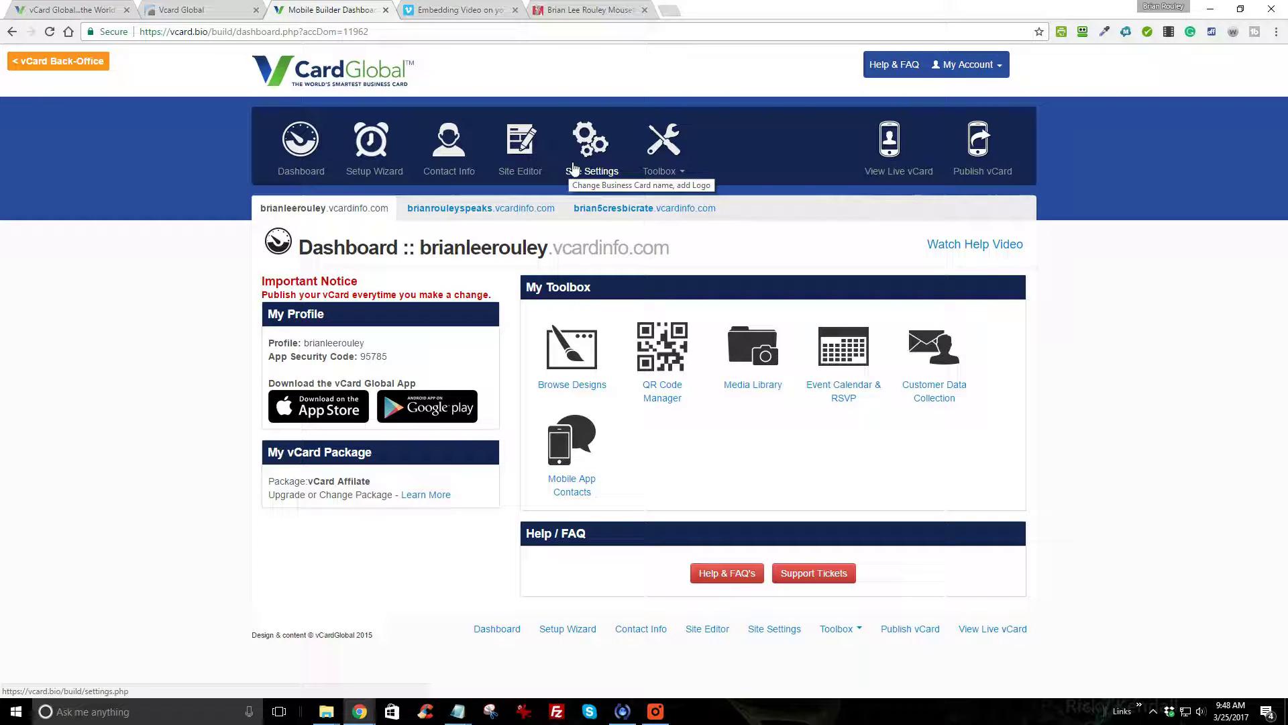
Open the Video Embedding page in the Site Editor and scroll to its YouTube and Vimeo blocks
{"action": "left_click", "coordinate": [532, 140]}
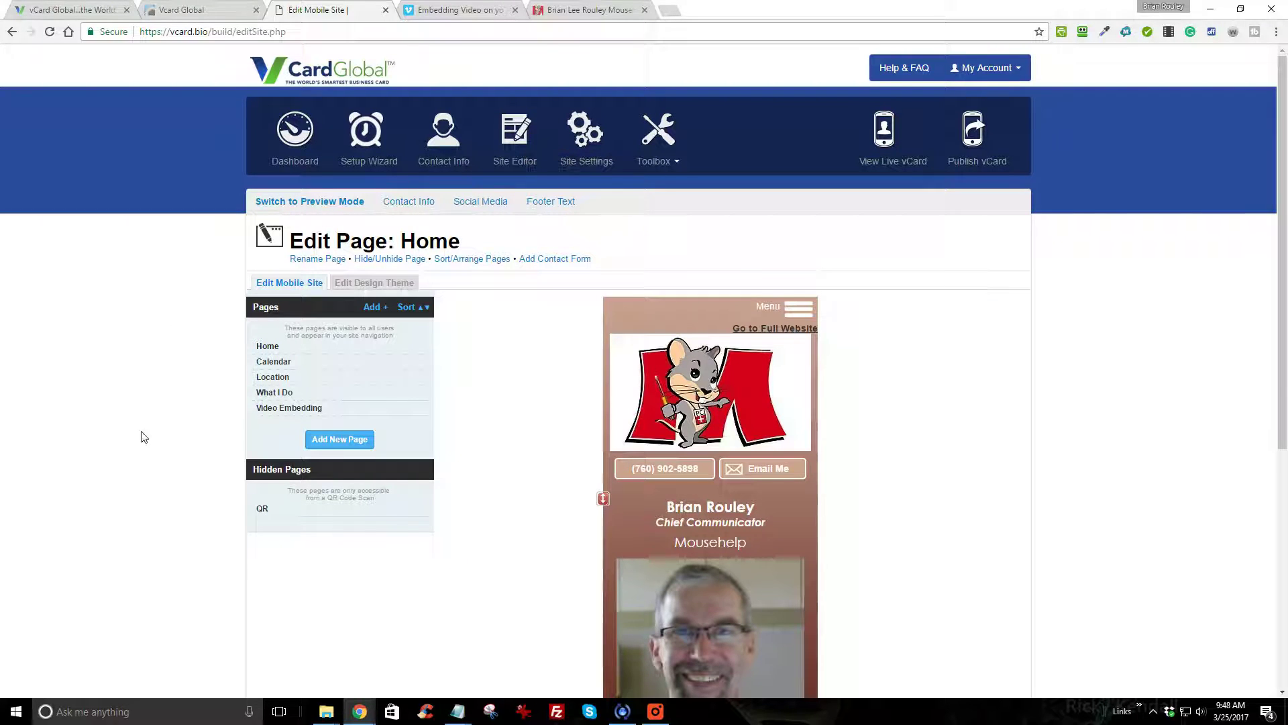
{"action": "left_click", "coordinate": [298, 410]}
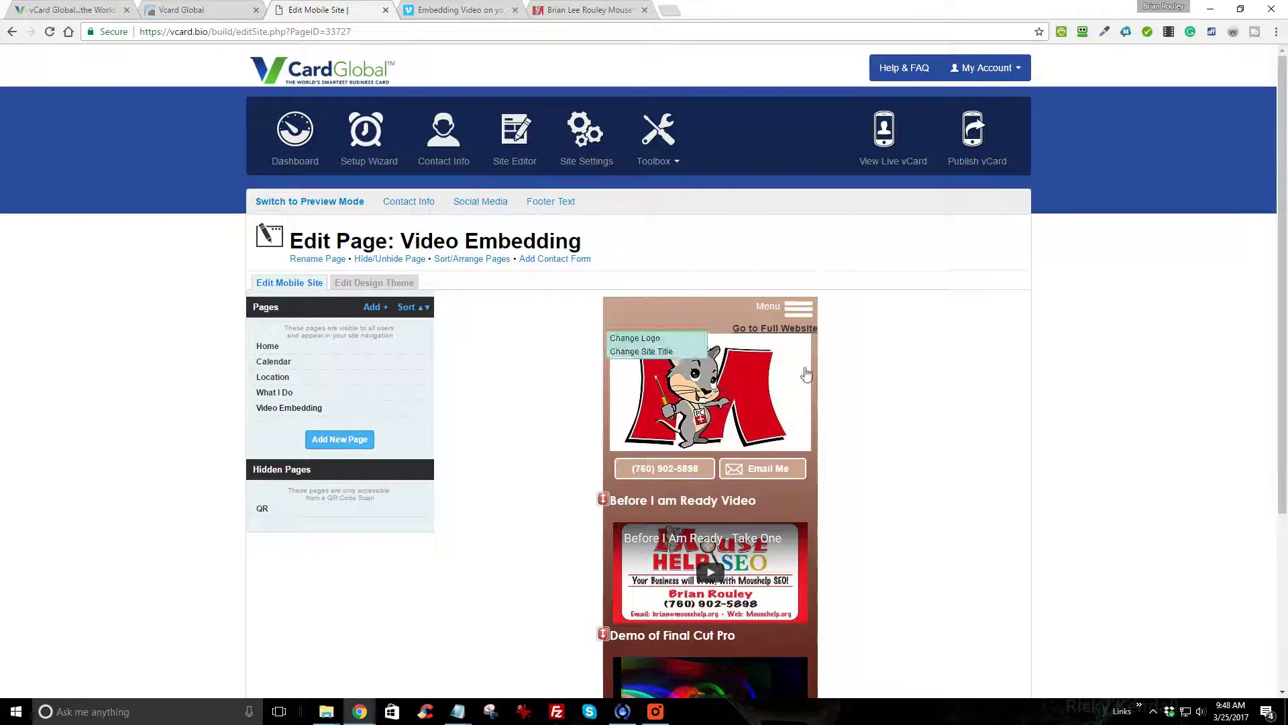
{"action": "scroll", "coordinate": [883, 379], "scroll_direction": "down", "scroll_amount": 4}
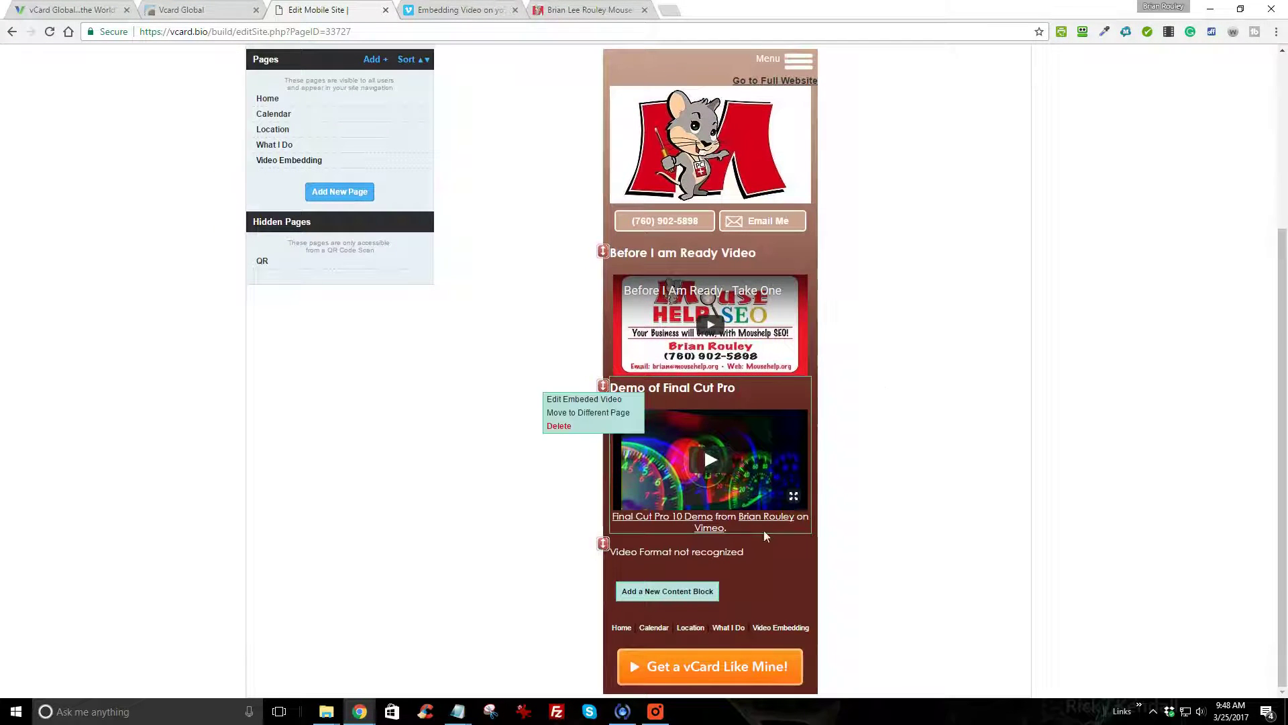
{"action": "mouse_move", "coordinate": [694, 338]}
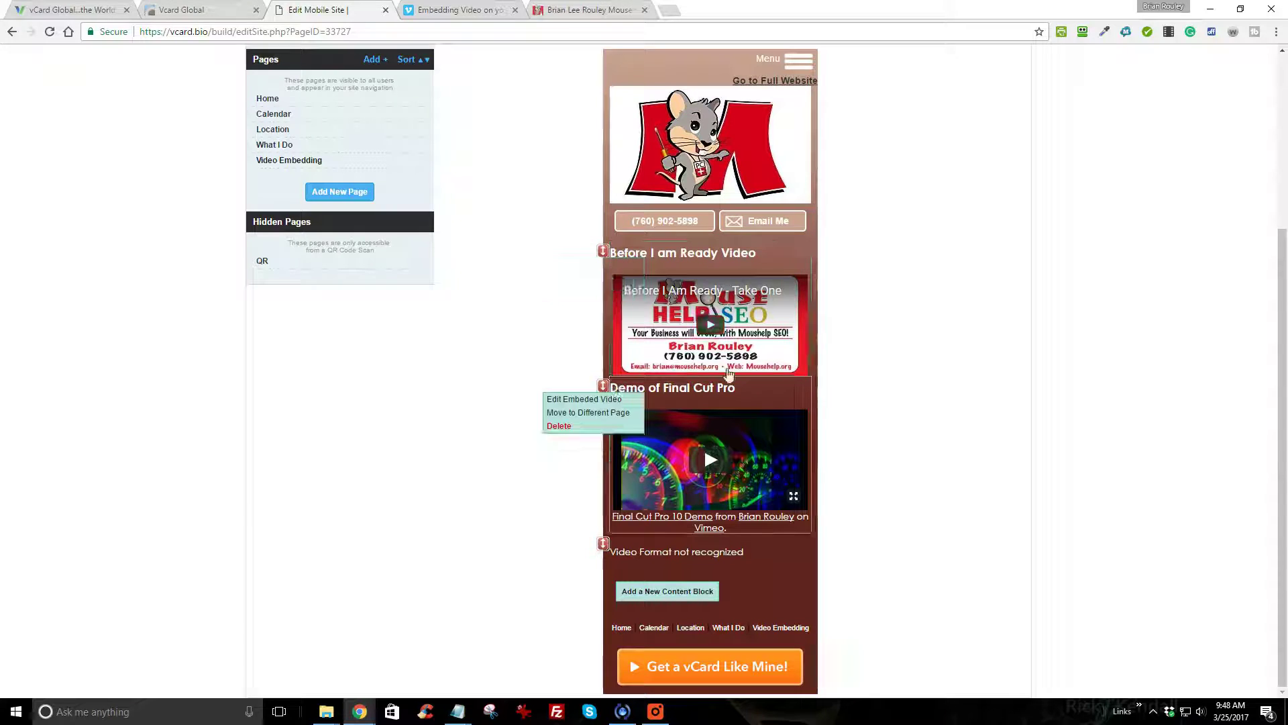
{"action": "mouse_move", "coordinate": [754, 443]}
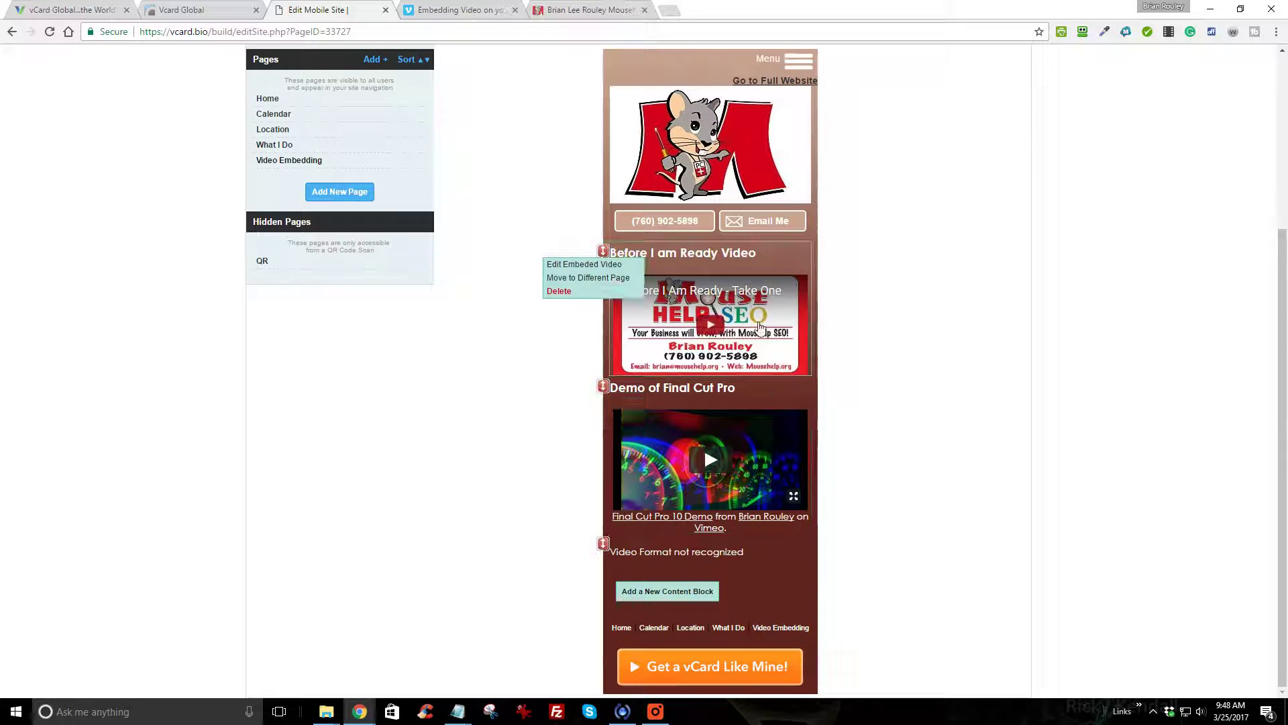
{"action": "mouse_move", "coordinate": [775, 302]}
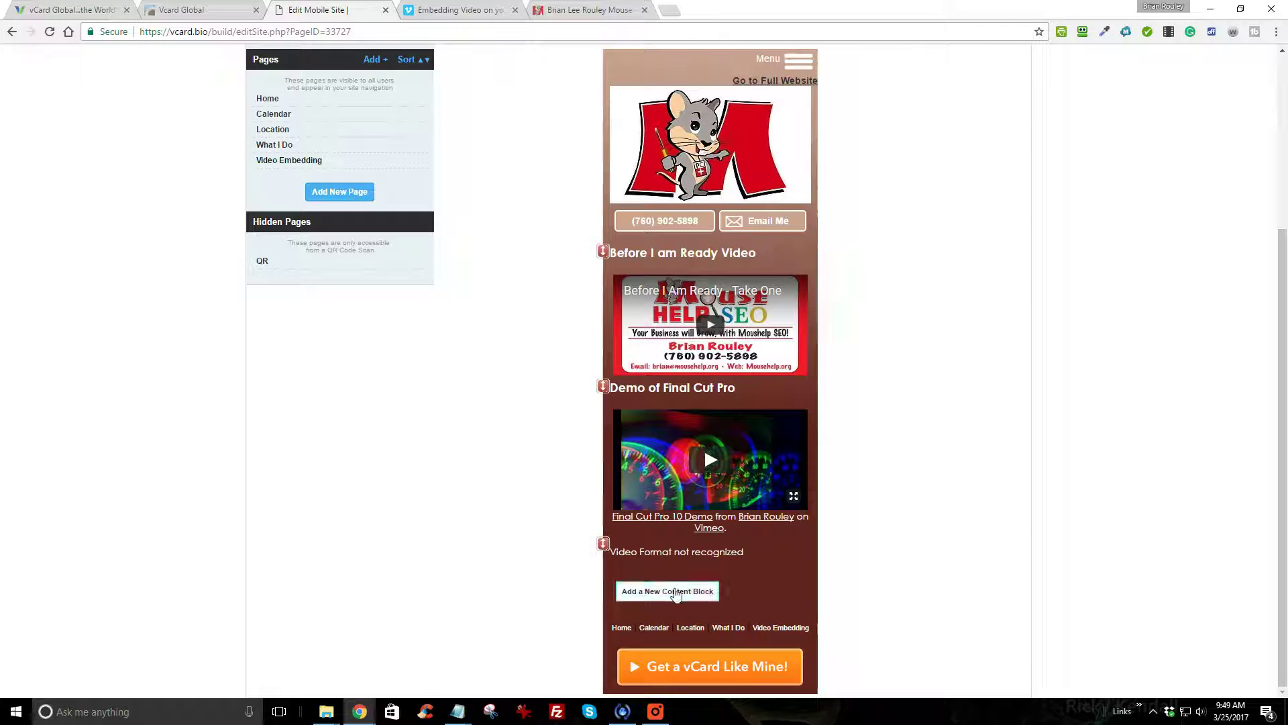
Add a new content block of type Embed Video (YouTube, Vimeo)
{"action": "left_click", "coordinate": [668, 594]}
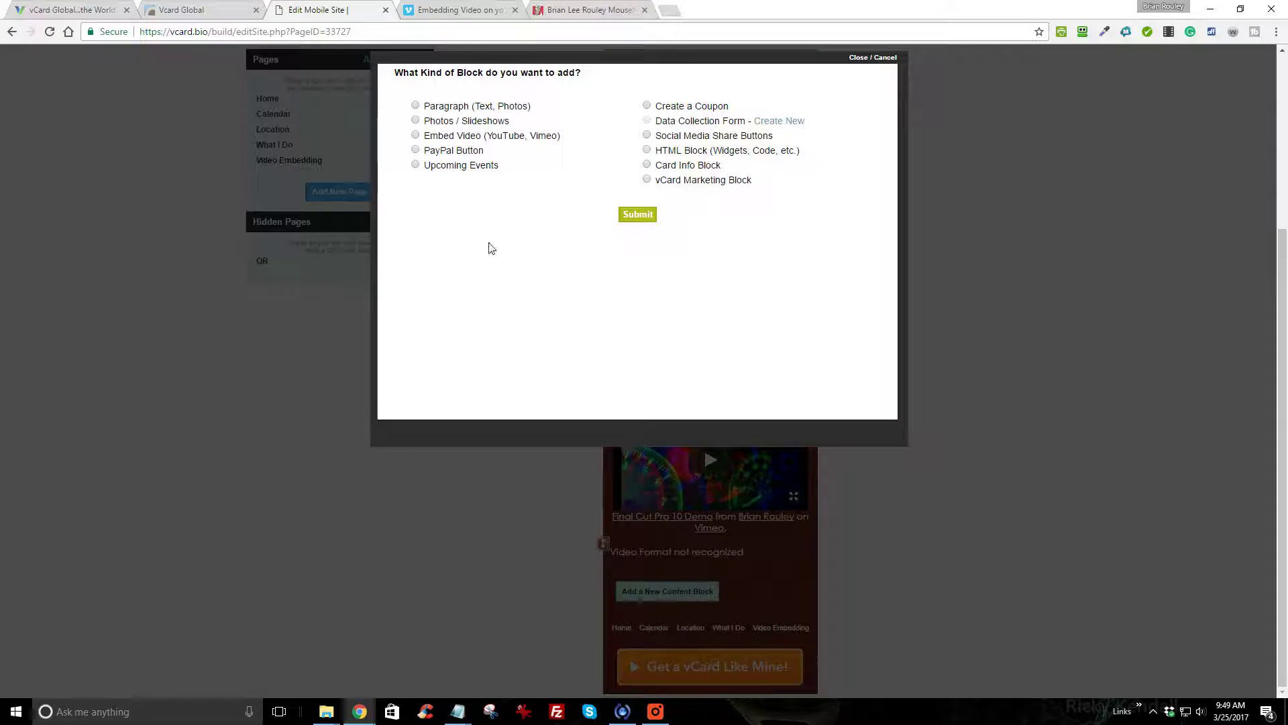
{"action": "left_click", "coordinate": [415, 135]}
{"action": "left_click_drag", "start_coordinate": [555, 139], "coordinate": [497, 143]}
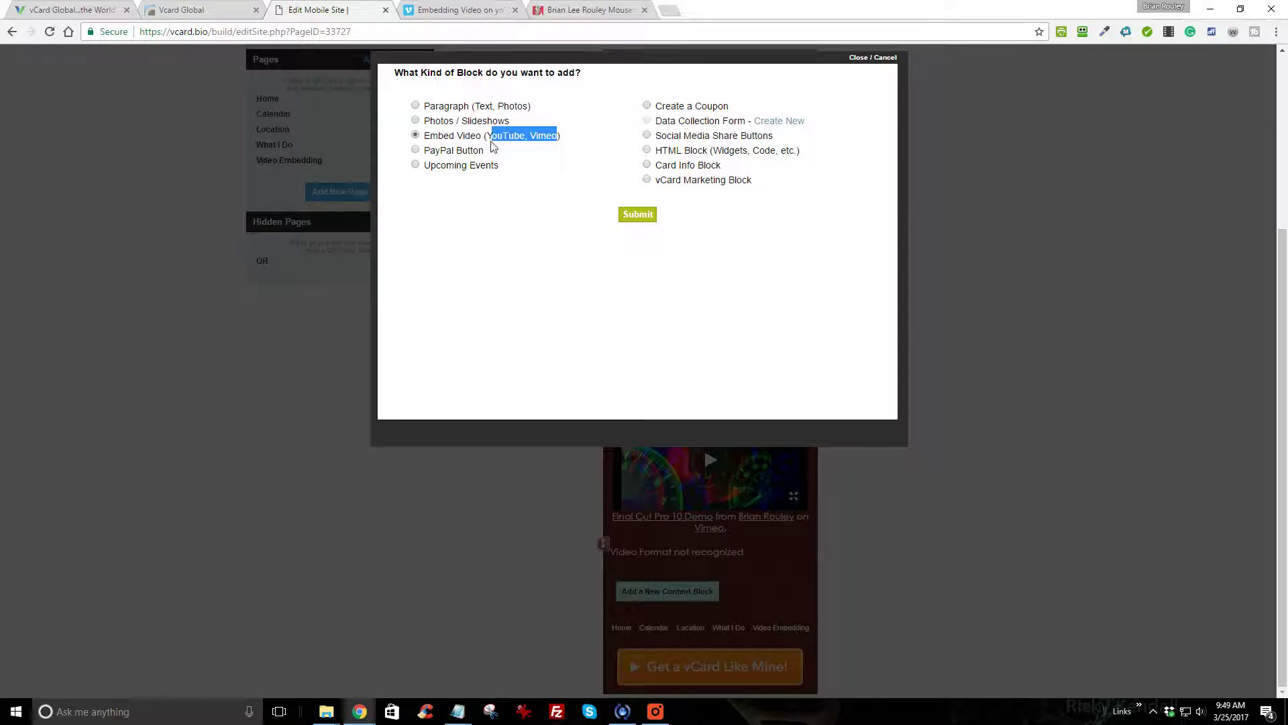
{"action": "left_click", "coordinate": [533, 221]}
{"action": "left_click", "coordinate": [637, 214]}
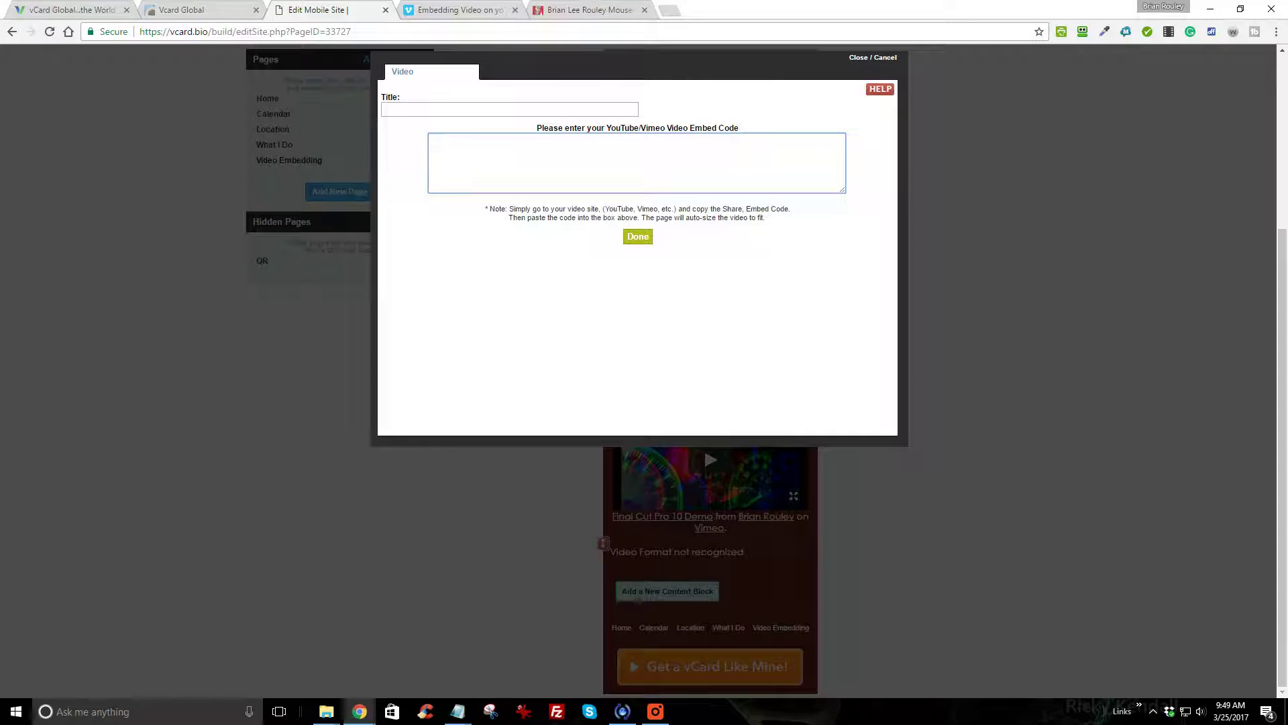
Title the video block 'Embed Video Demo for vCard Global'
{"action": "left_click", "coordinate": [383, 109]}
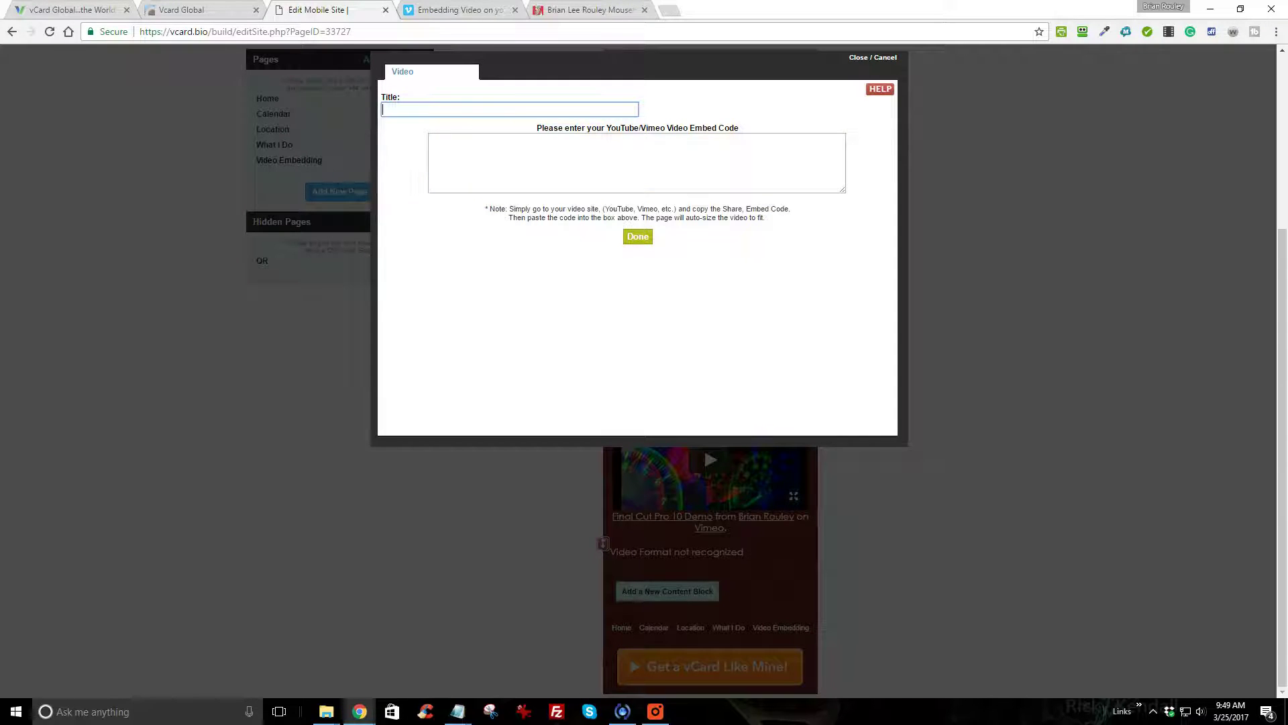
{"action": "type", "text": "Embed Video Demo f"}
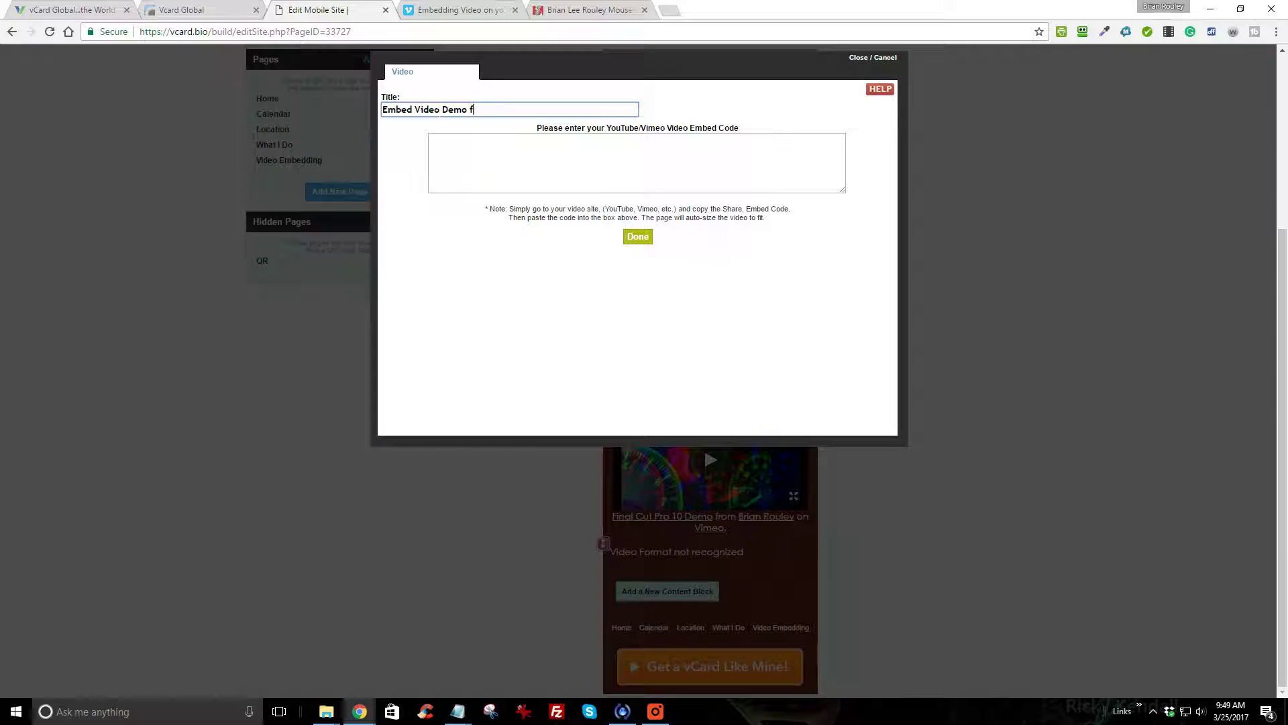
{"action": "type", "text": "or vCard Global"}
{"action": "key", "text": "Tab"}
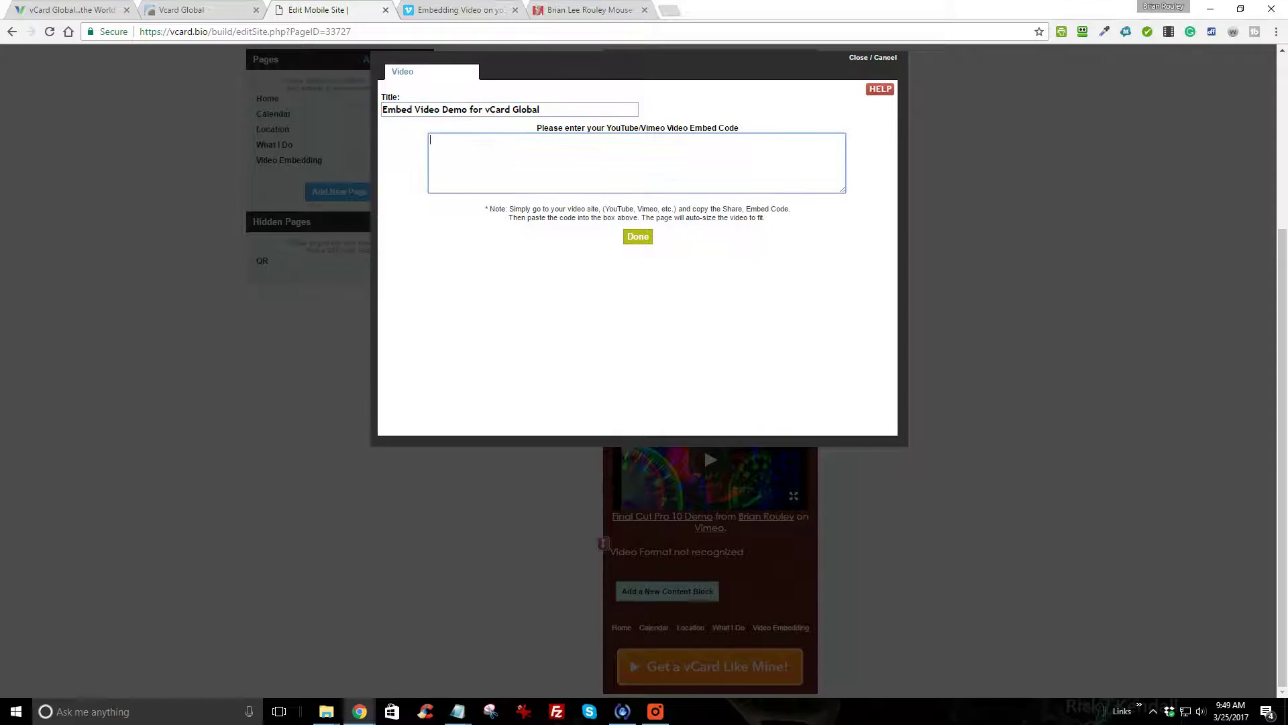
Pause the Vimeo video and copy its embed code from the Share this video dialog
{"action": "left_click", "coordinate": [463, 11]}
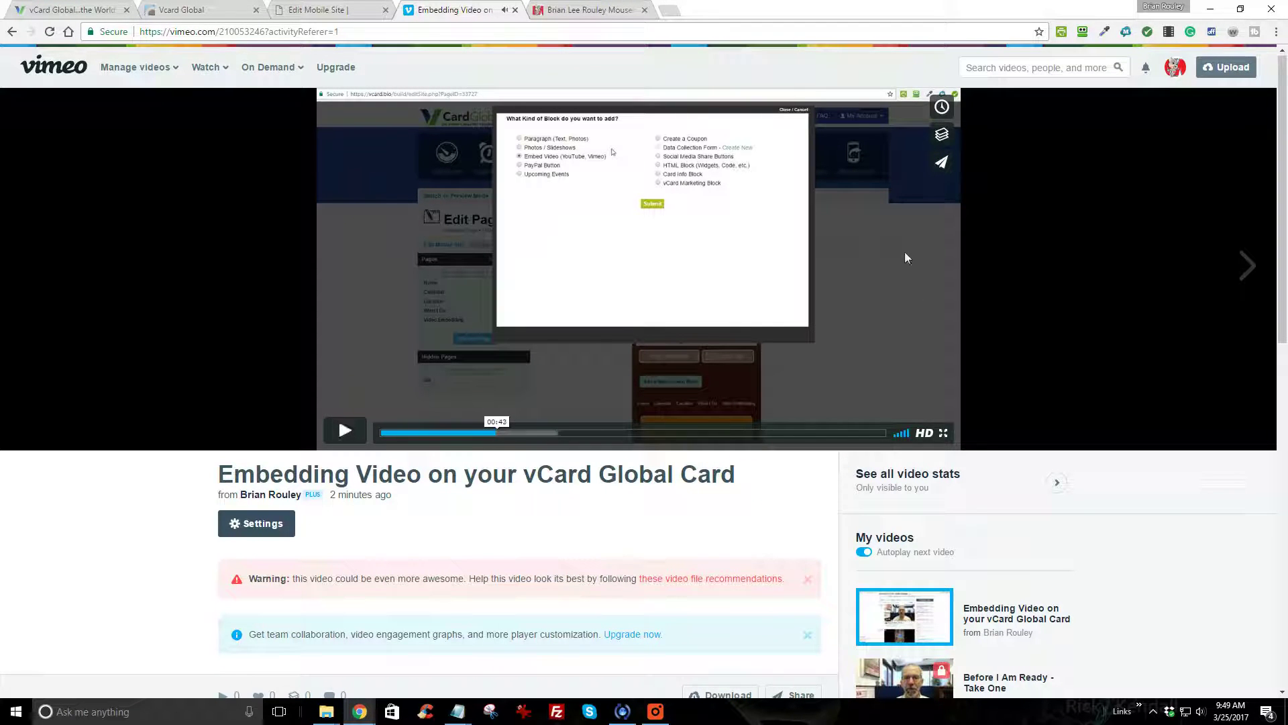
{"action": "left_click", "coordinate": [907, 281]}
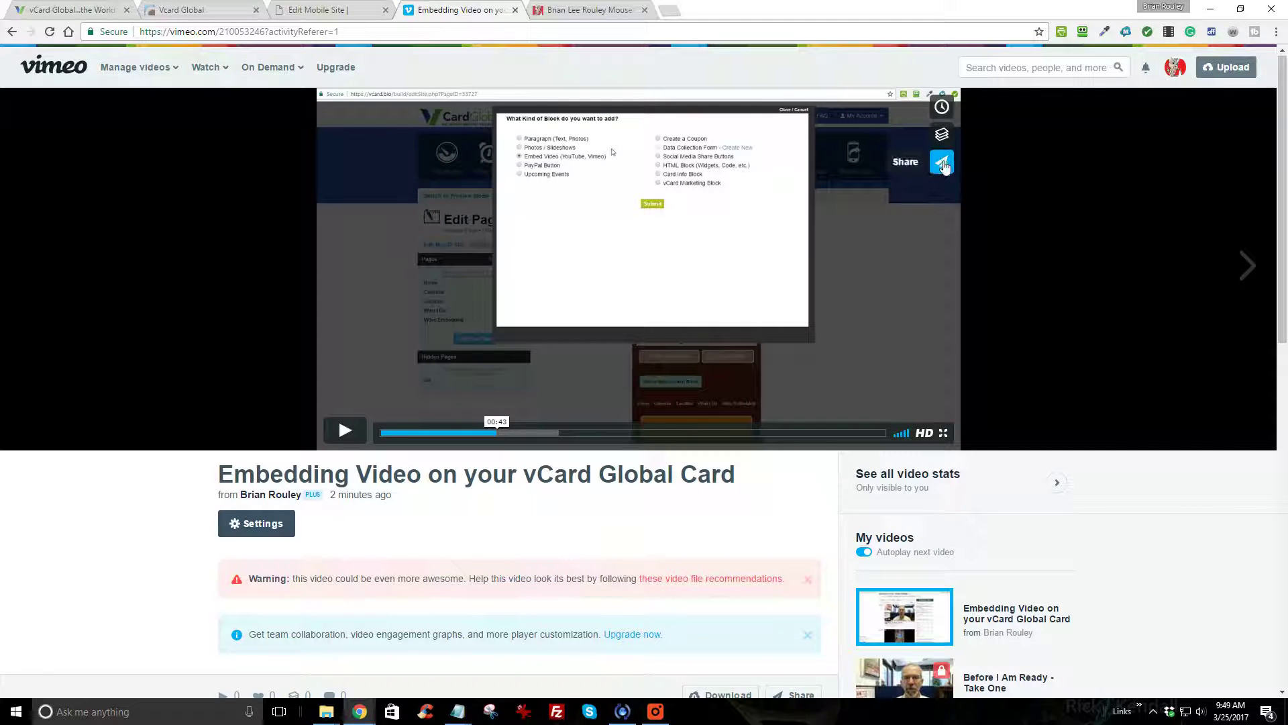
{"action": "left_click", "coordinate": [942, 163]}
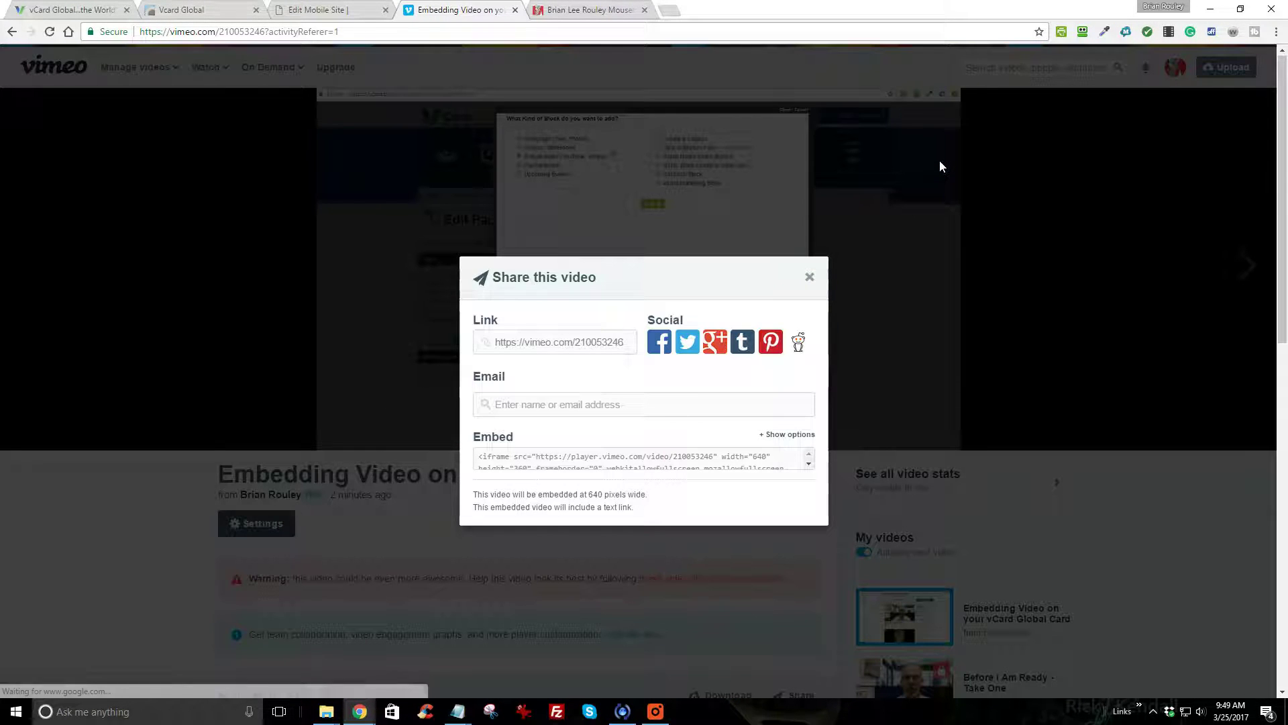
{"action": "left_click", "coordinate": [510, 467]}
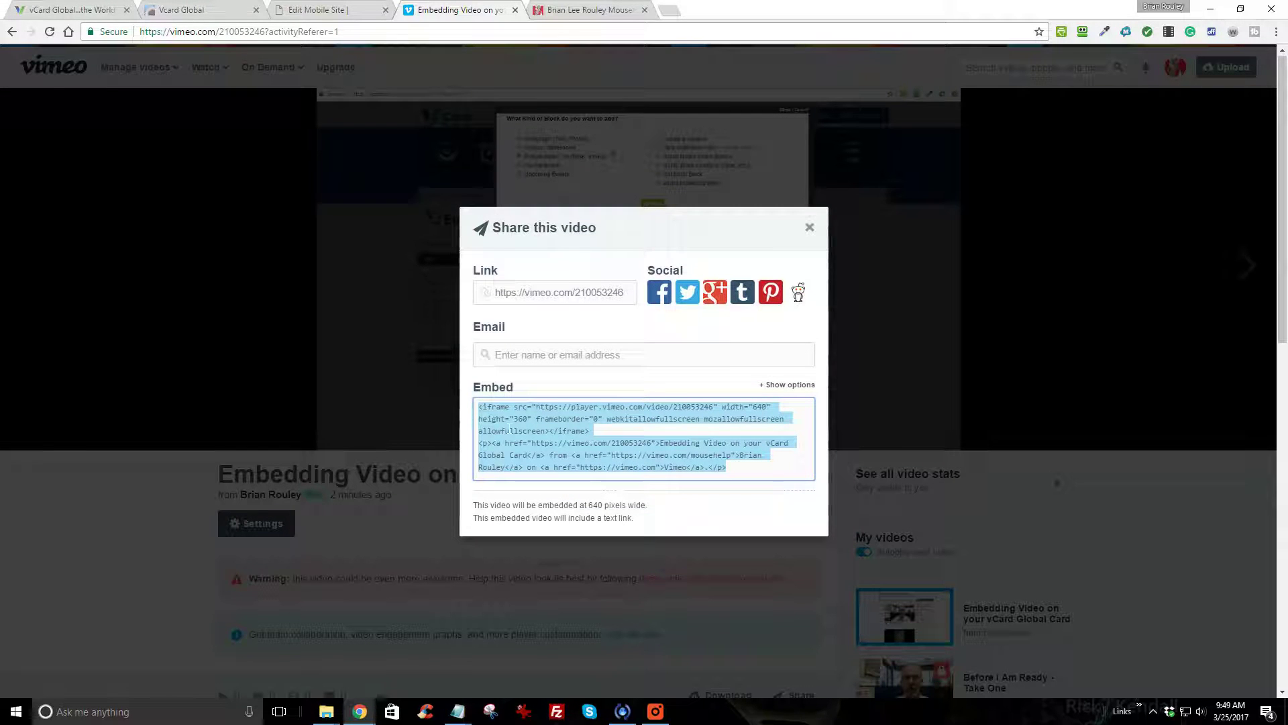
{"action": "right_click", "coordinate": [496, 406]}
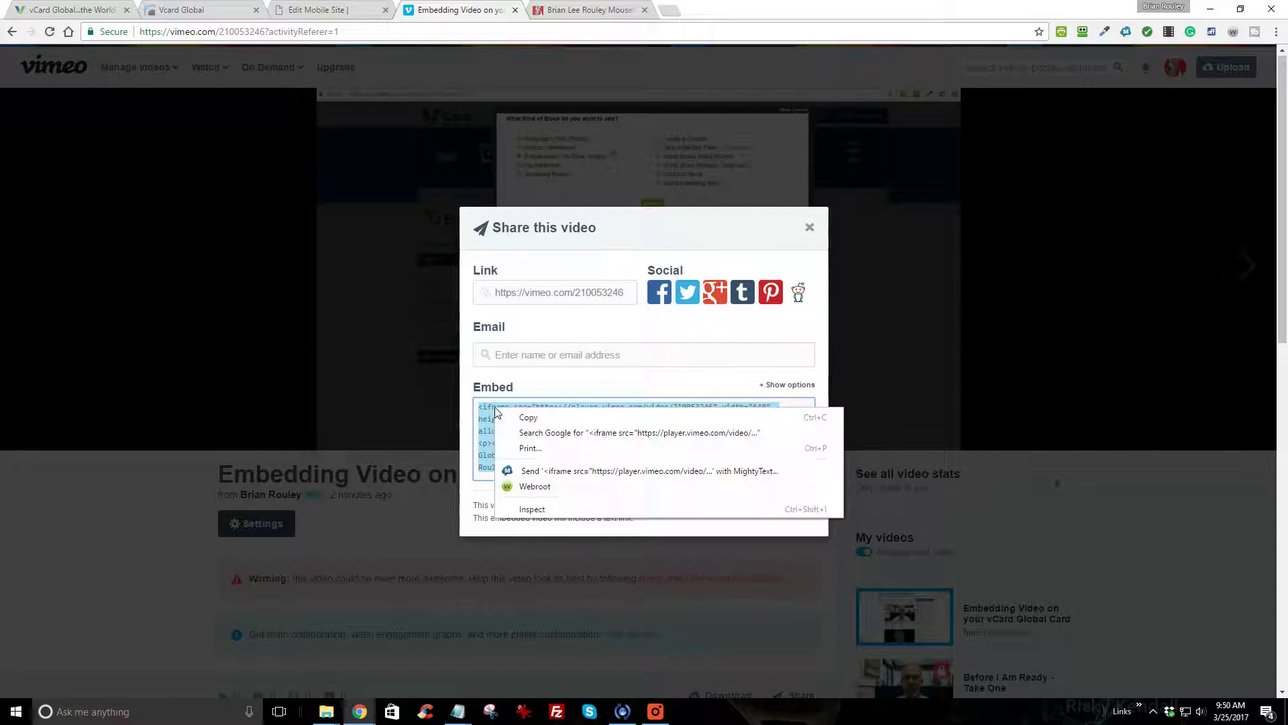
{"action": "left_click", "coordinate": [535, 419]}
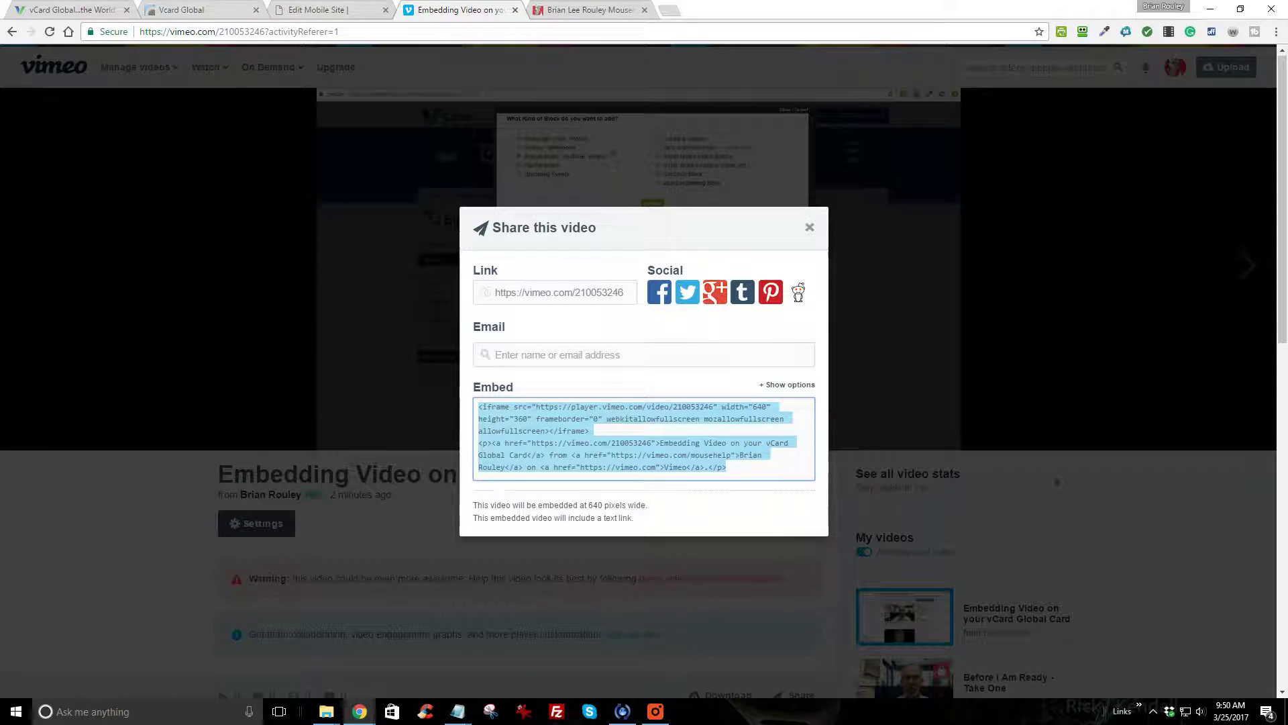
{"action": "left_click", "coordinate": [336, 9]}
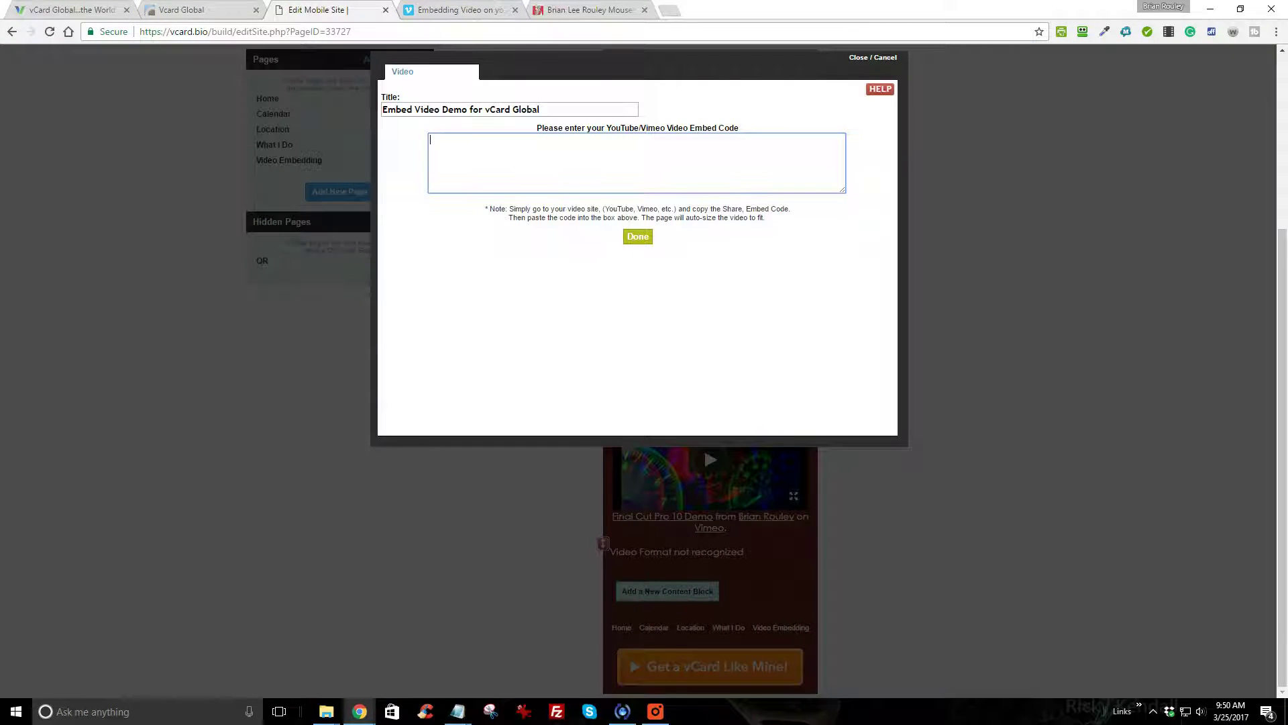
Paste the Vimeo embed code into the block and publish all 6 vCard pages
{"action": "right_click", "coordinate": [447, 140]}
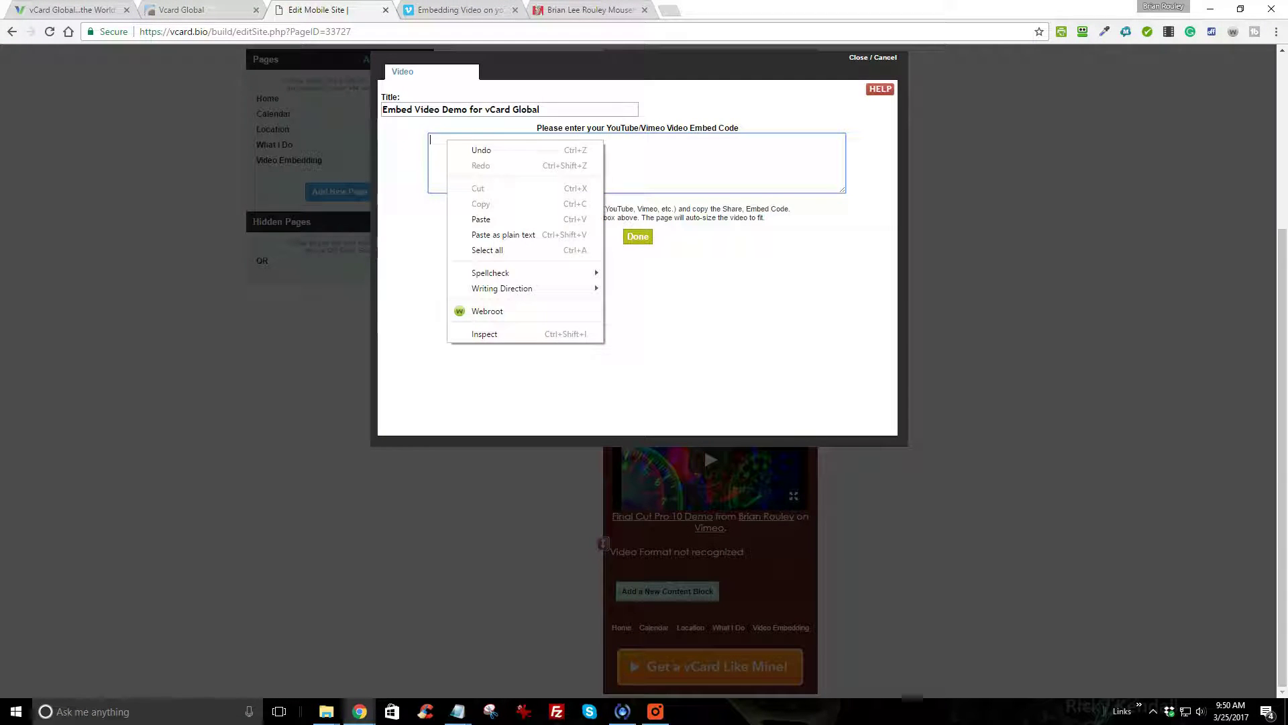
{"action": "left_click", "coordinate": [481, 221]}
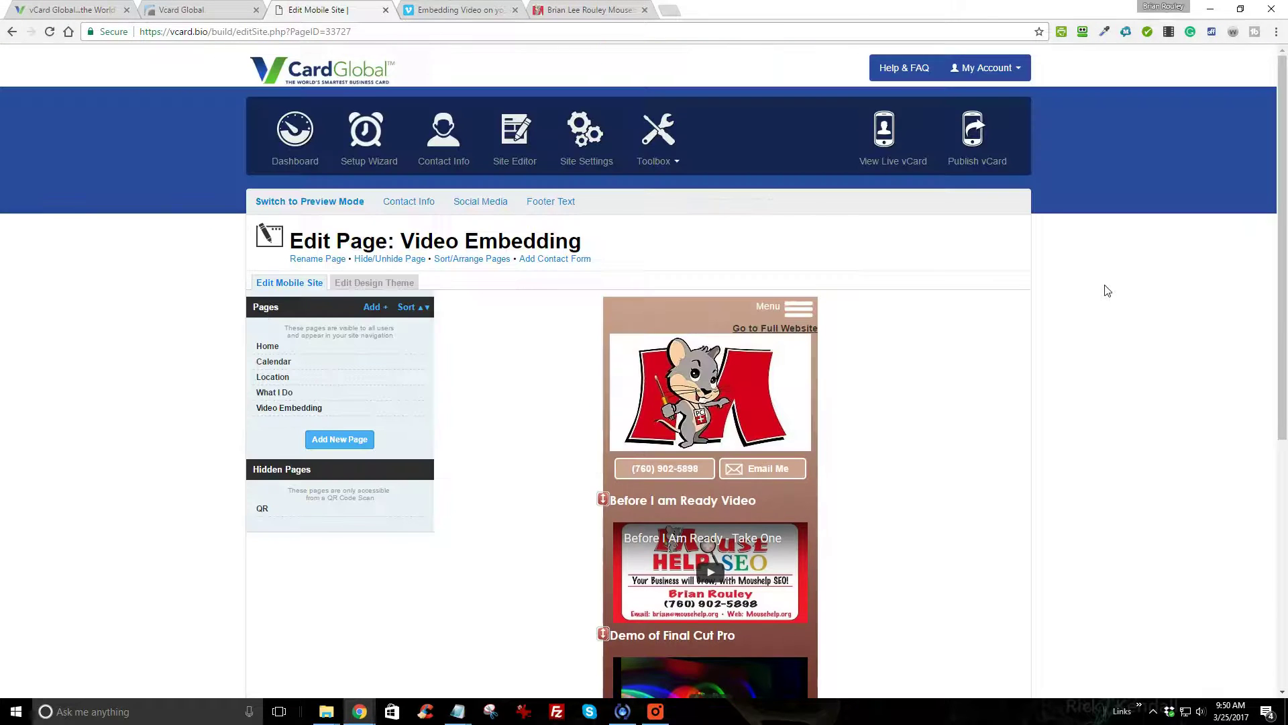
{"action": "scroll", "coordinate": [1107, 290], "scroll_direction": "down", "scroll_amount": 6}
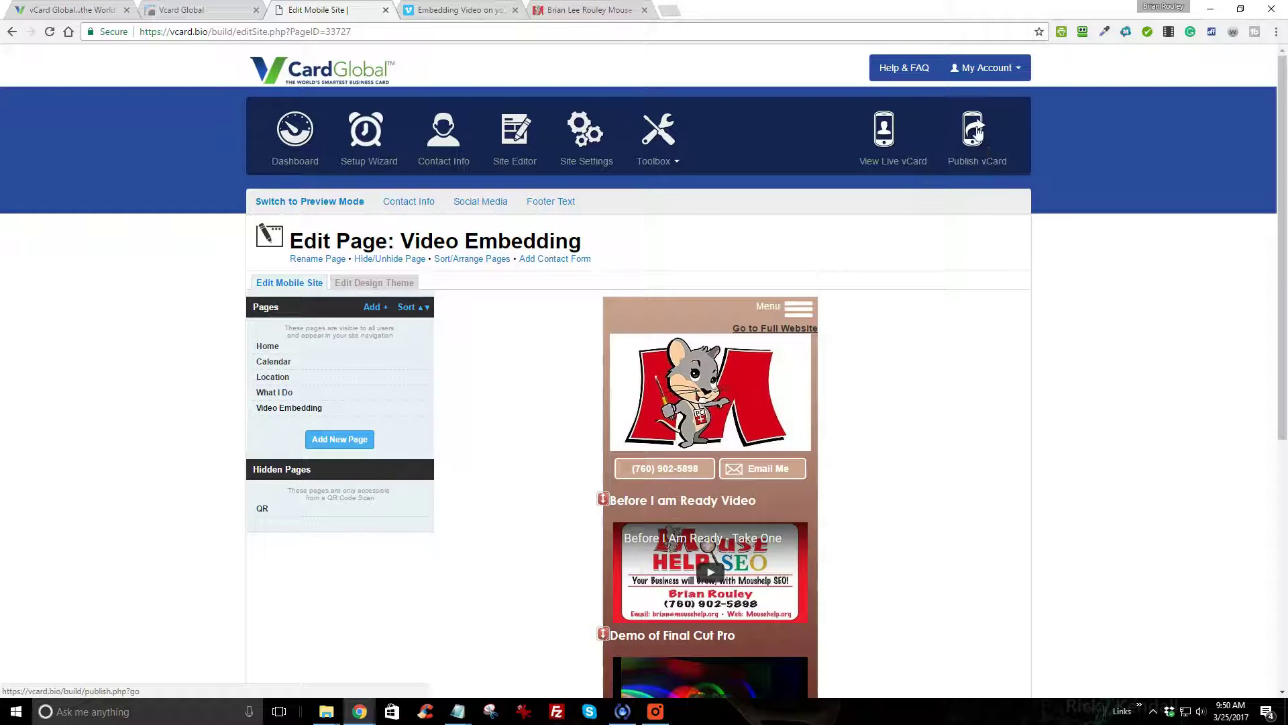
{"action": "left_click", "coordinate": [977, 132]}
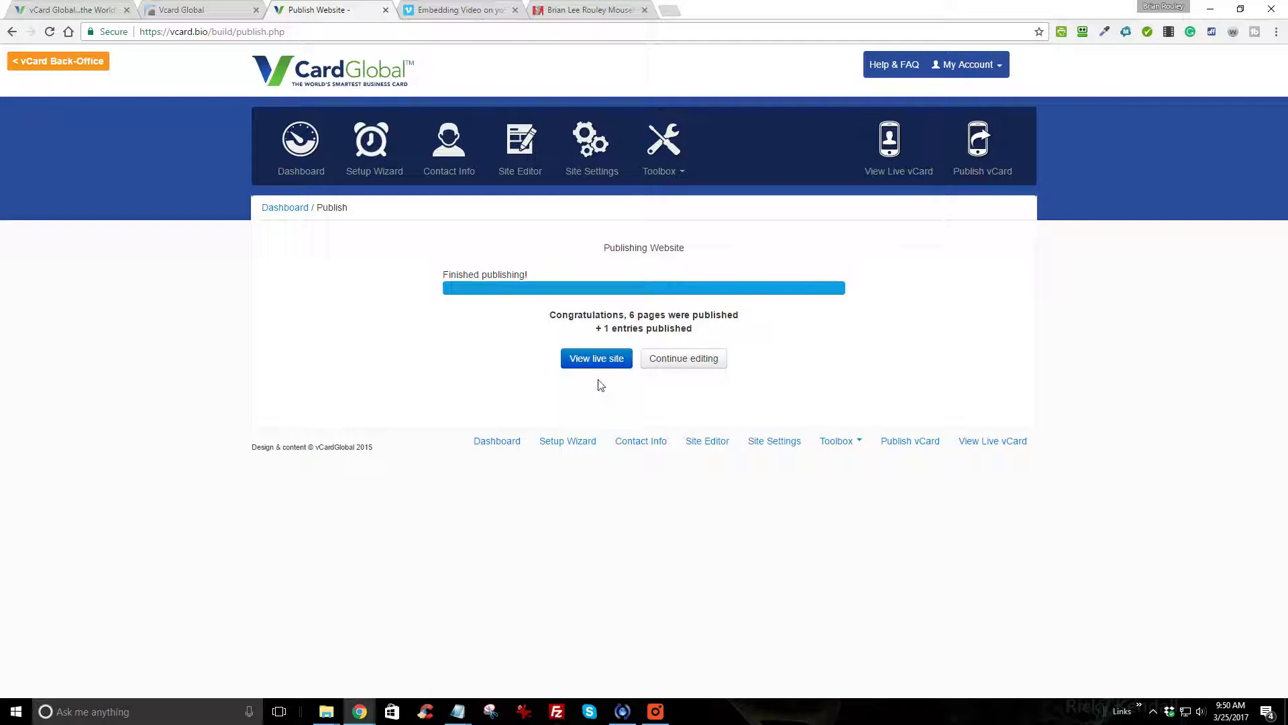
{"action": "left_click_drag", "start_coordinate": [707, 339], "coordinate": [555, 314]}
On the live card, go to Video Embedding and play, then pause, the new Vimeo video
{"action": "left_click", "coordinate": [1171, 316]}
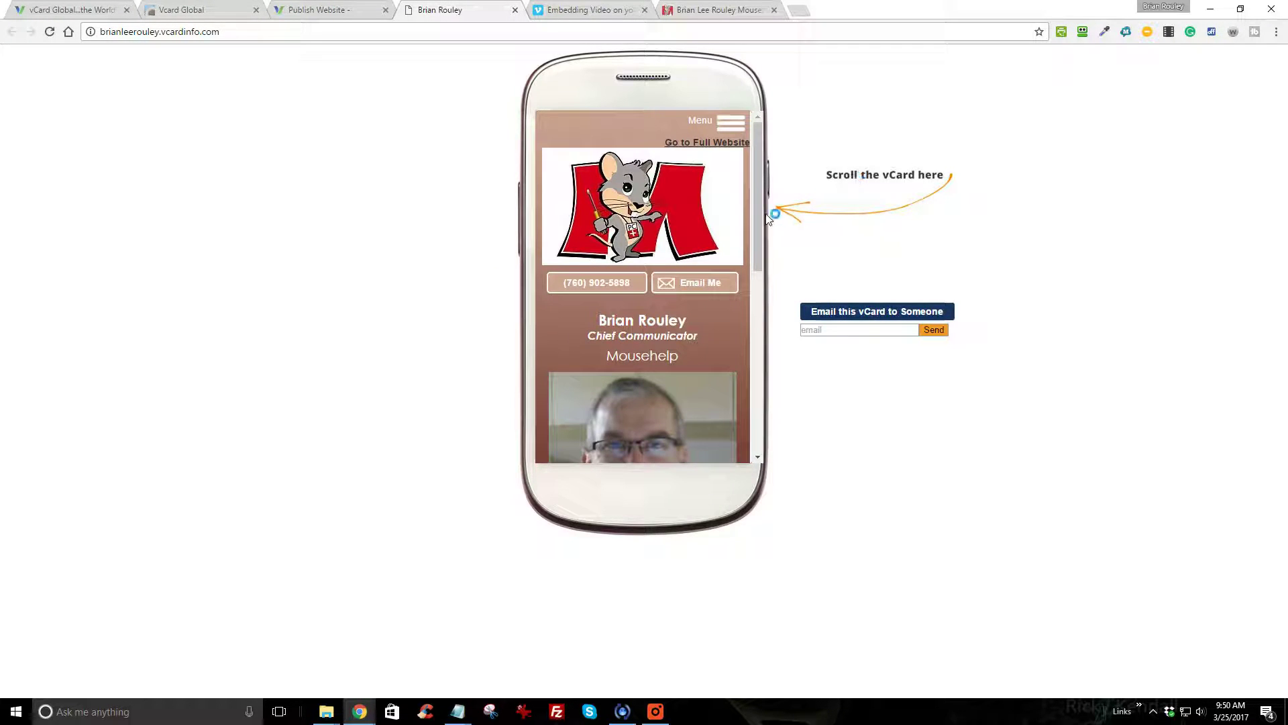
{"action": "left_click", "coordinate": [737, 128]}
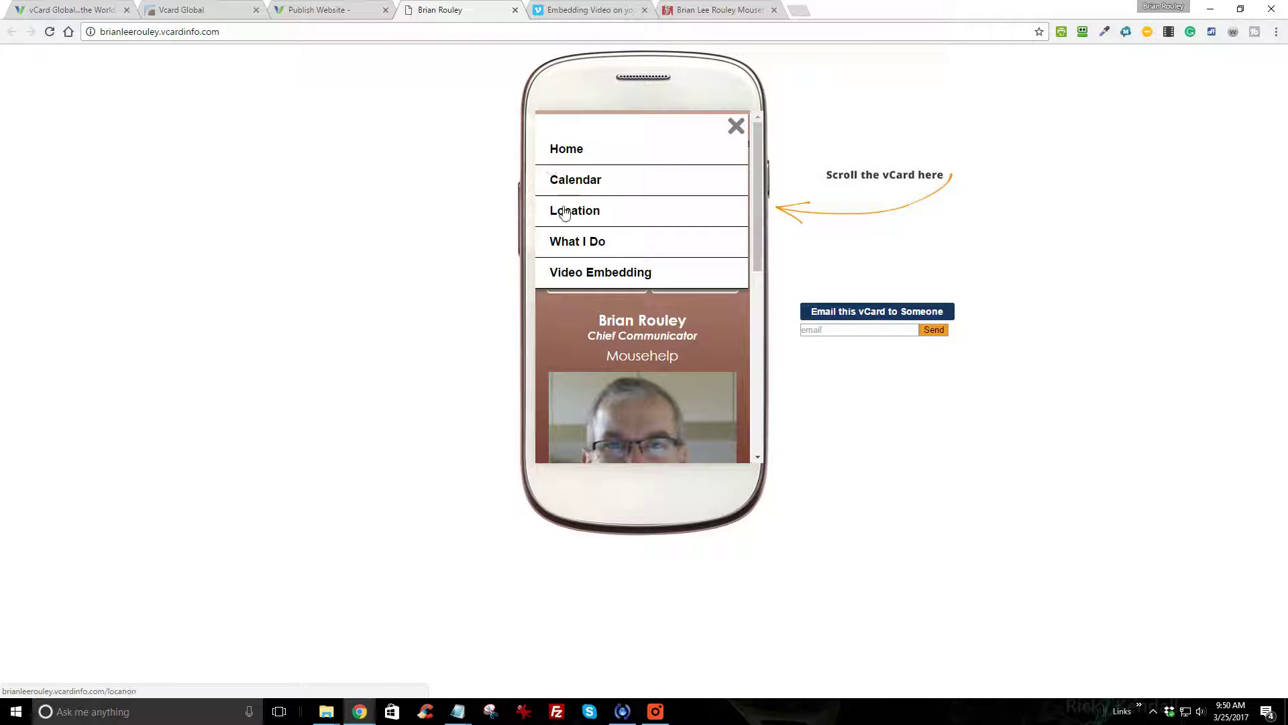
{"action": "left_click", "coordinate": [605, 275]}
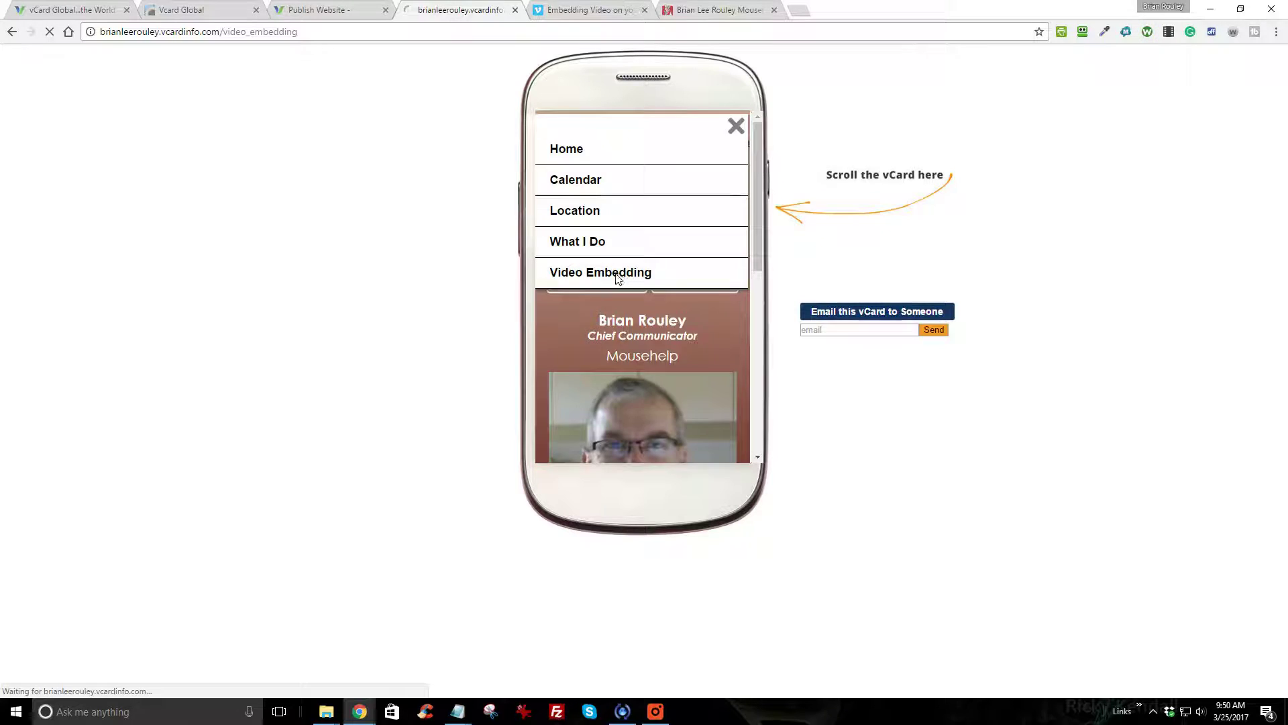
{"action": "left_click", "coordinate": [759, 289]}
{"action": "left_click_drag", "start_coordinate": [758, 292], "coordinate": [759, 339]}
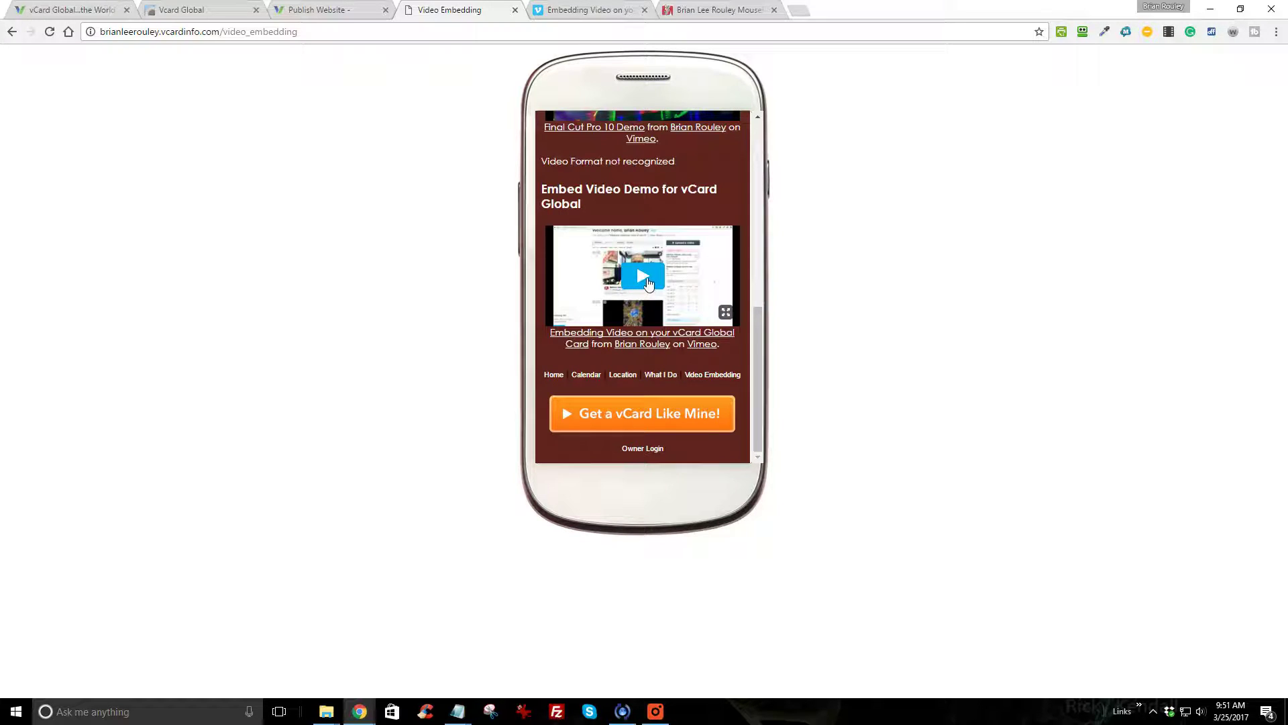
{"action": "left_click", "coordinate": [647, 279]}
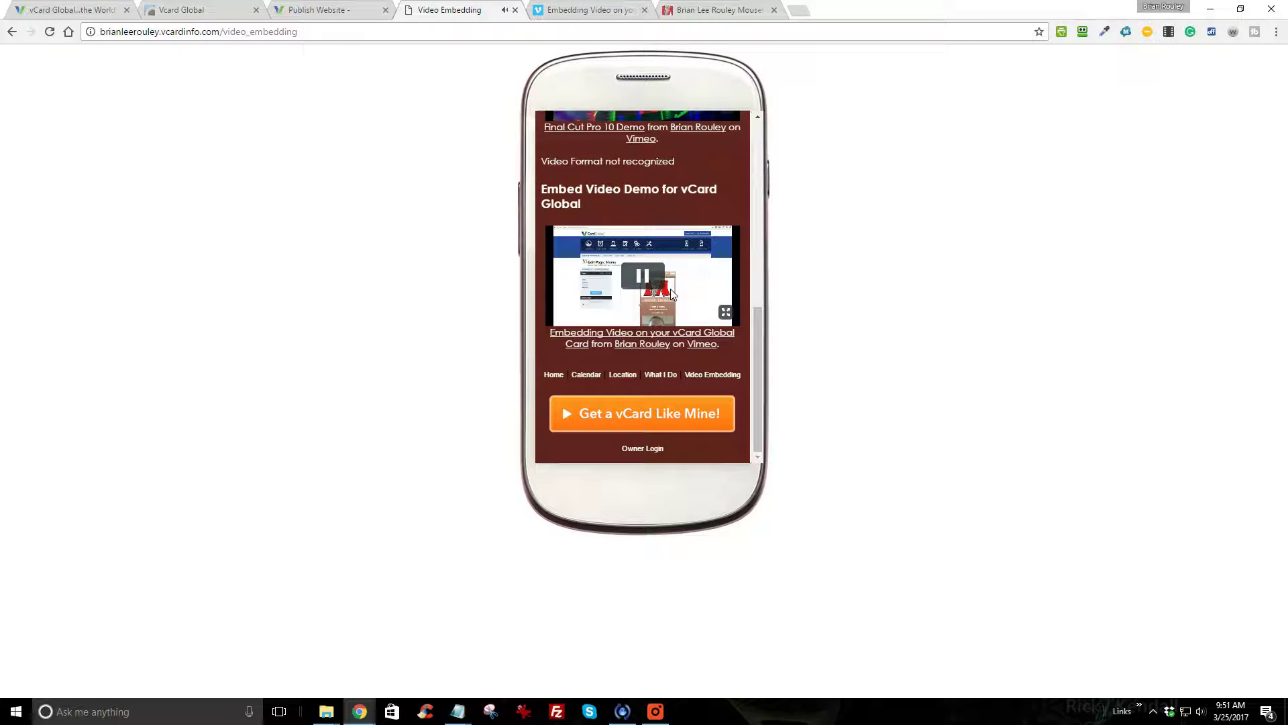
{"action": "left_click", "coordinate": [646, 280]}
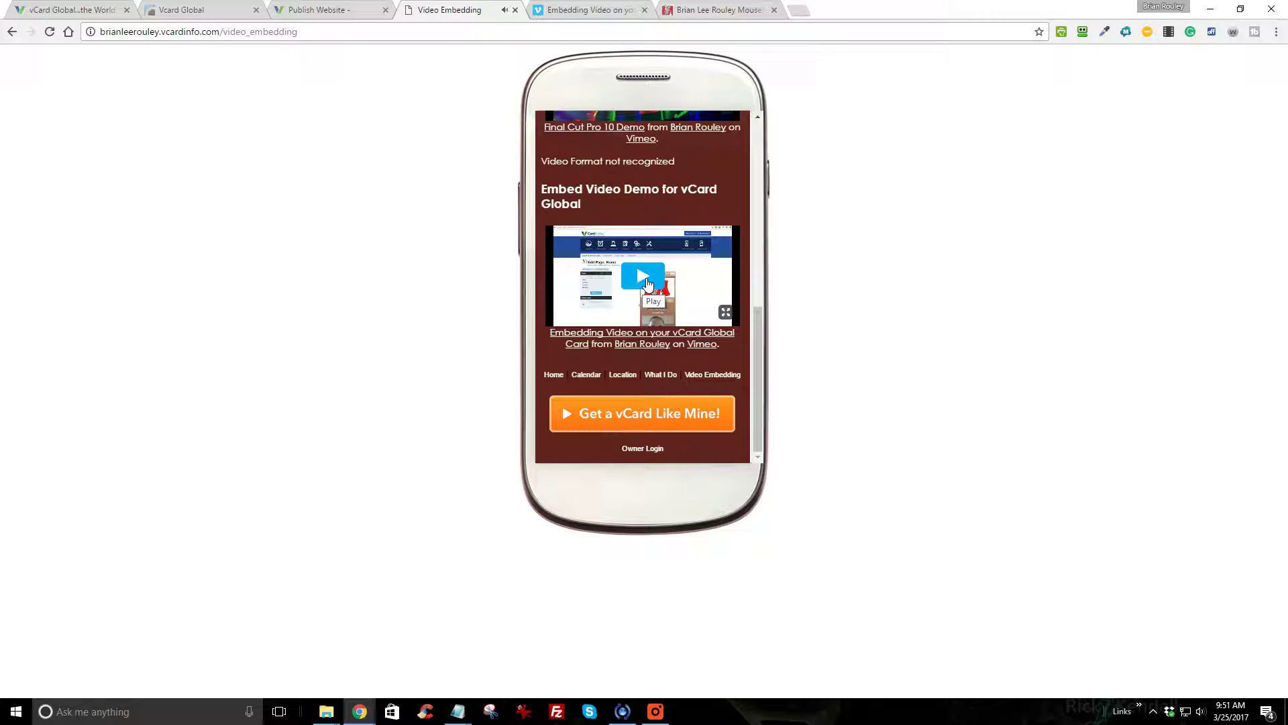
Open the vCard Packages page with its free, $99 and $129 plans, then switch to Mousehelp.com
{"action": "left_click", "coordinate": [643, 413]}
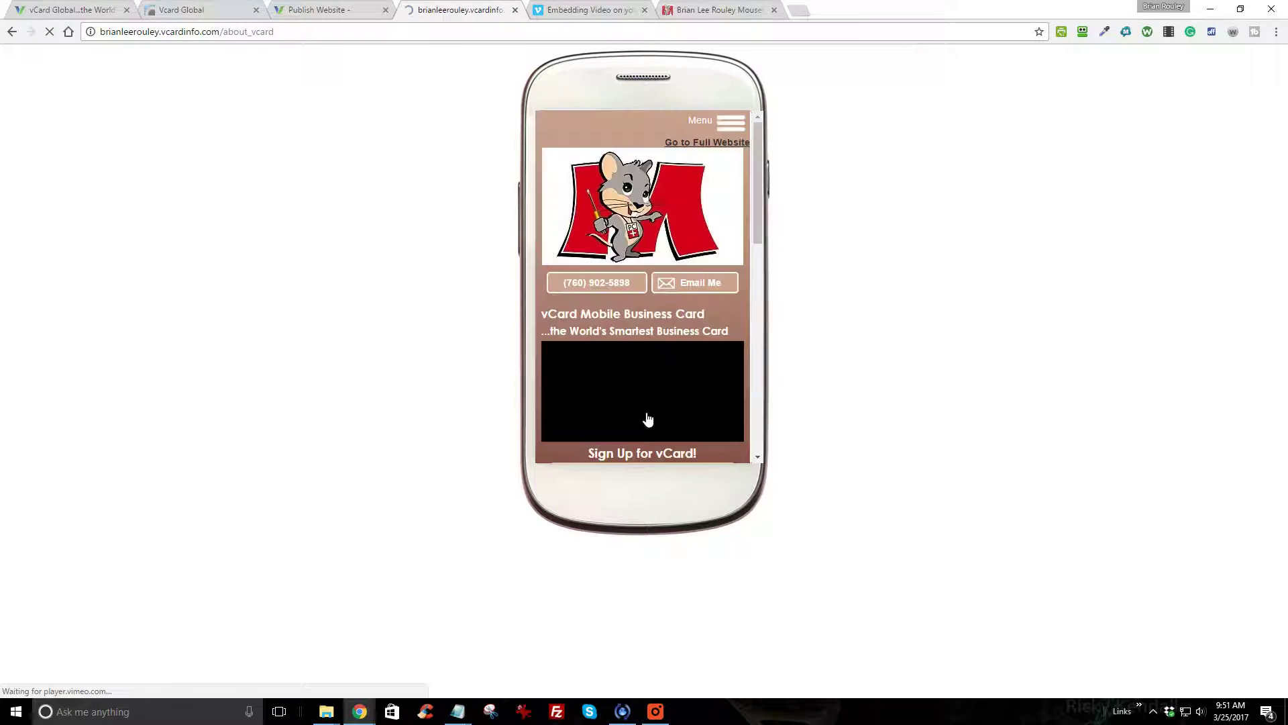
{"action": "scroll", "coordinate": [671, 402], "scroll_direction": "down", "scroll_amount": 5}
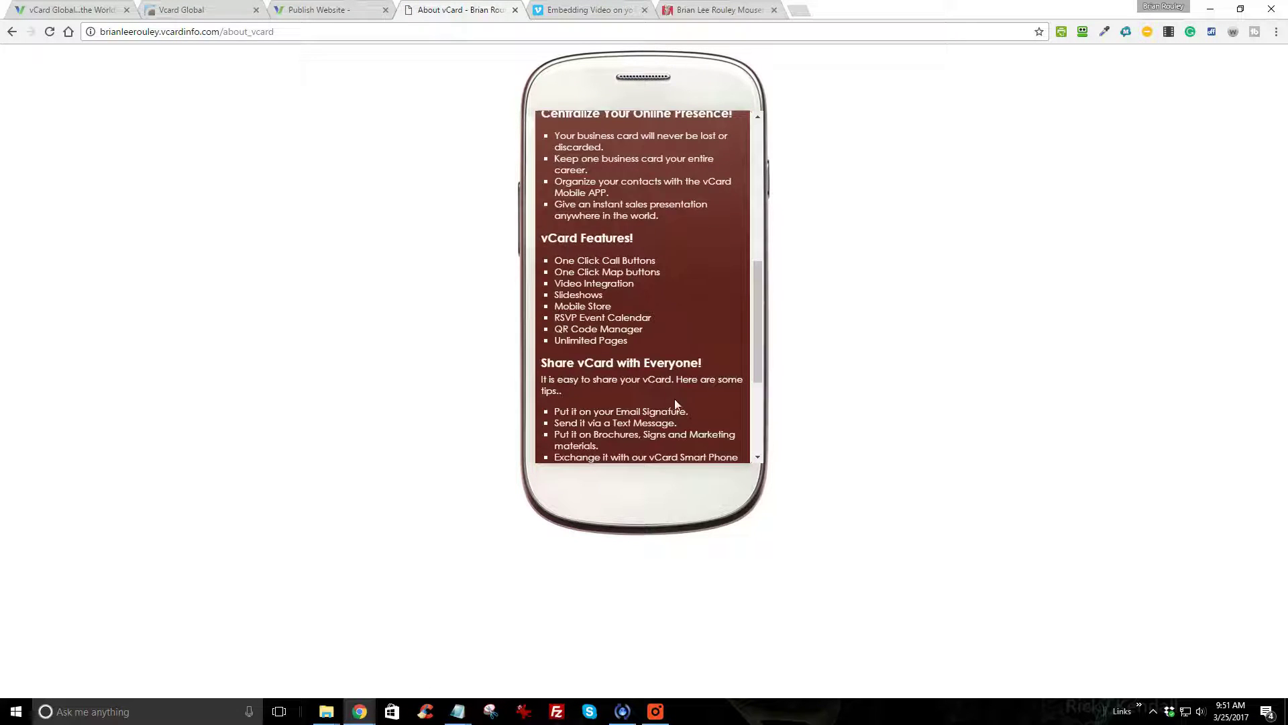
{"action": "scroll", "coordinate": [676, 404], "scroll_direction": "down", "scroll_amount": 3}
{"action": "left_click", "coordinate": [646, 378]}
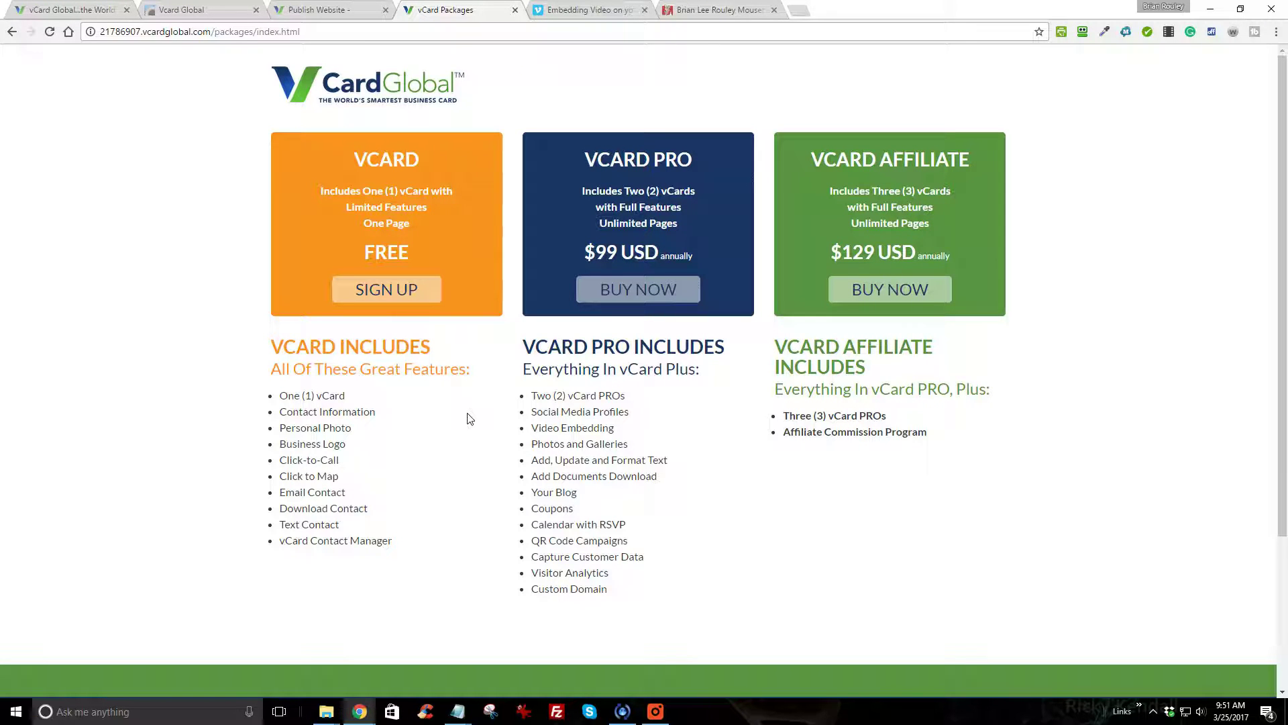
{"action": "left_click", "coordinate": [734, 12]}
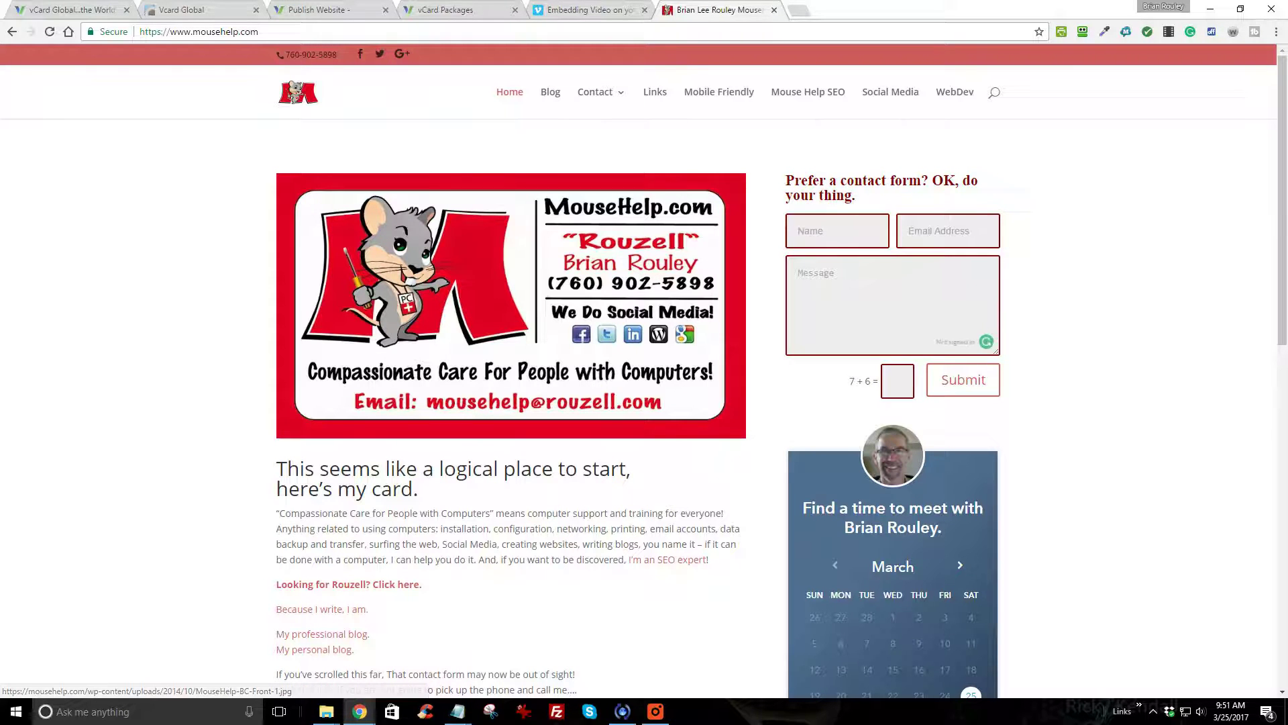
Select March 27 in the booking calendar to list the 60-minute meeting slots
{"action": "scroll", "coordinate": [1016, 570], "scroll_direction": "down", "scroll_amount": 4}
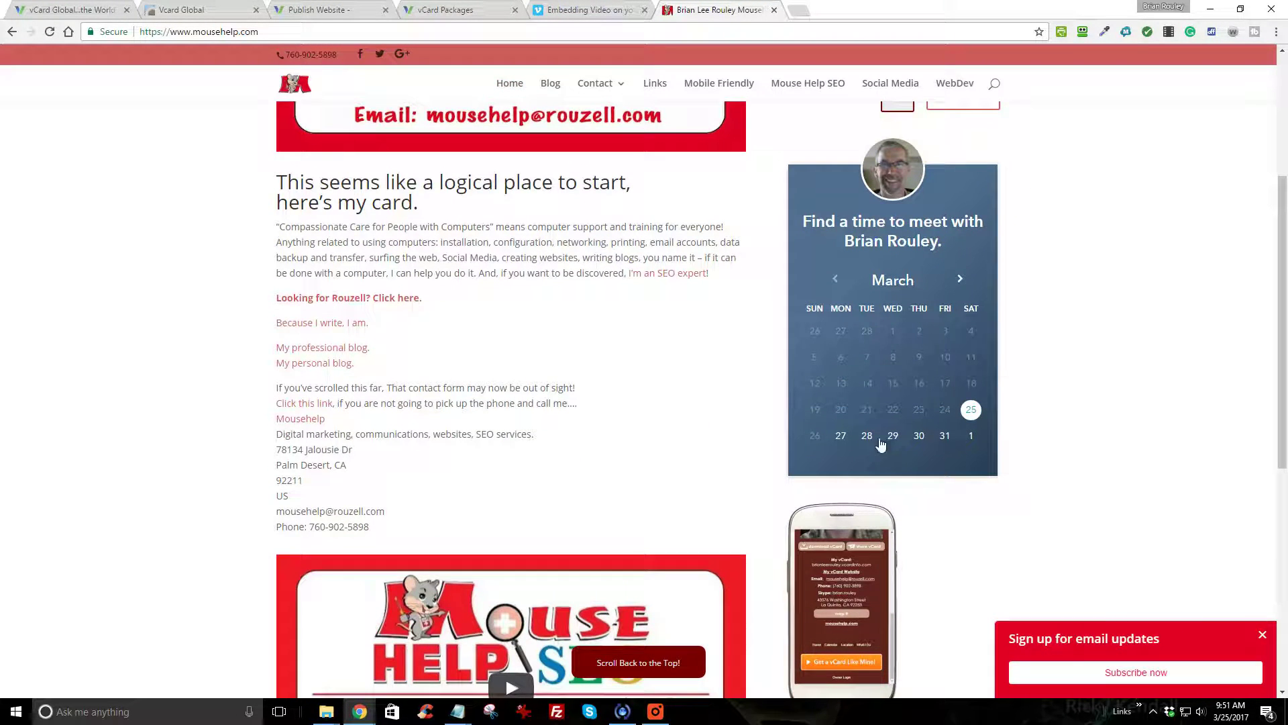
{"action": "left_click", "coordinate": [847, 437]}
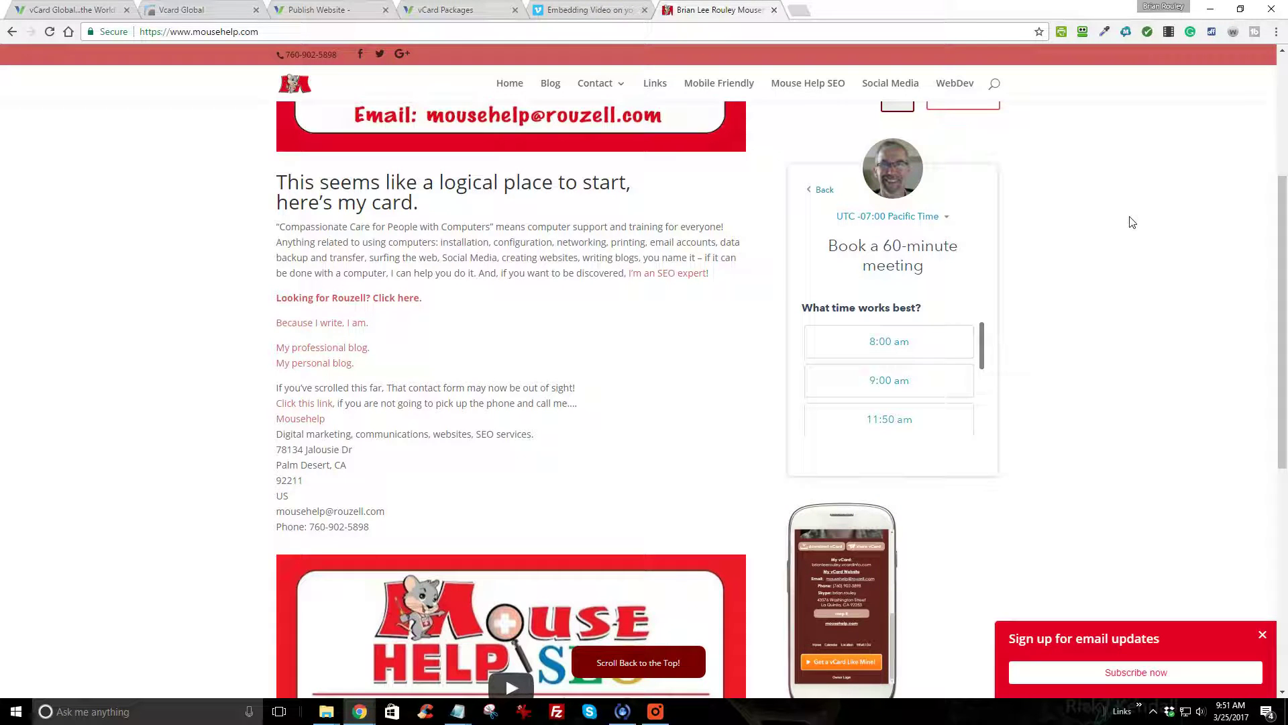
{"action": "scroll", "coordinate": [1226, 170], "scroll_direction": "up", "scroll_amount": 4}
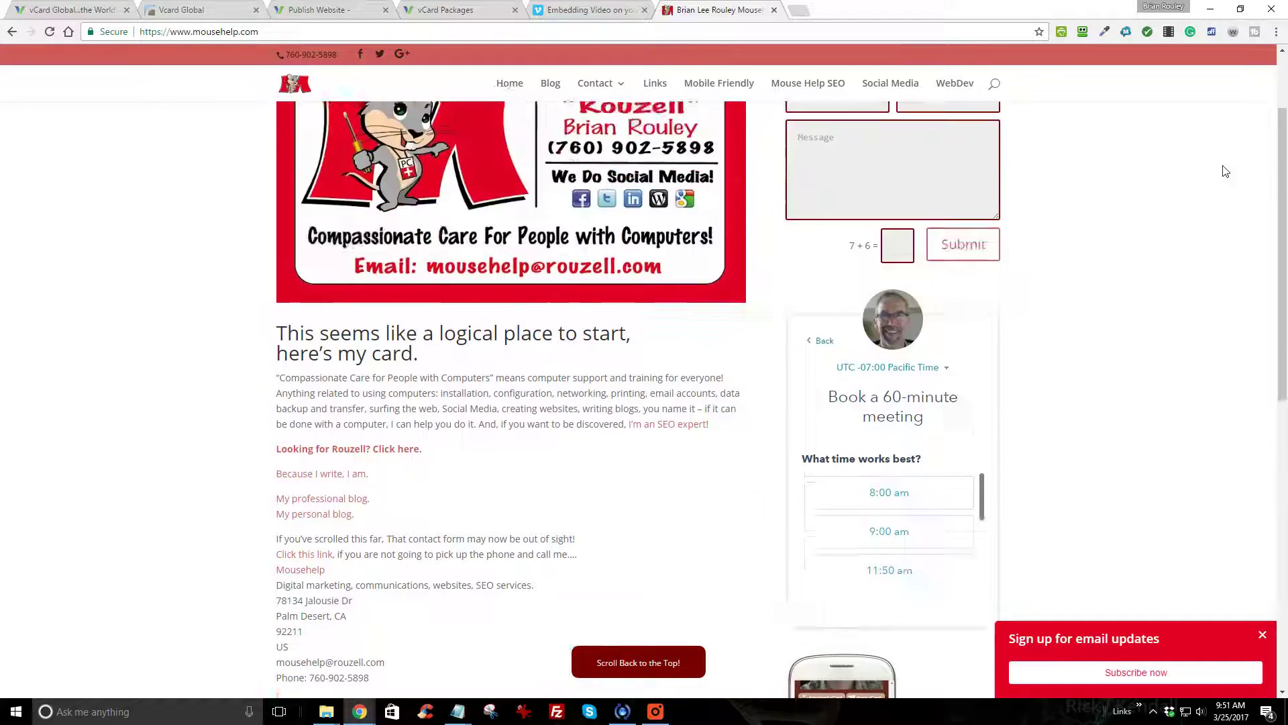